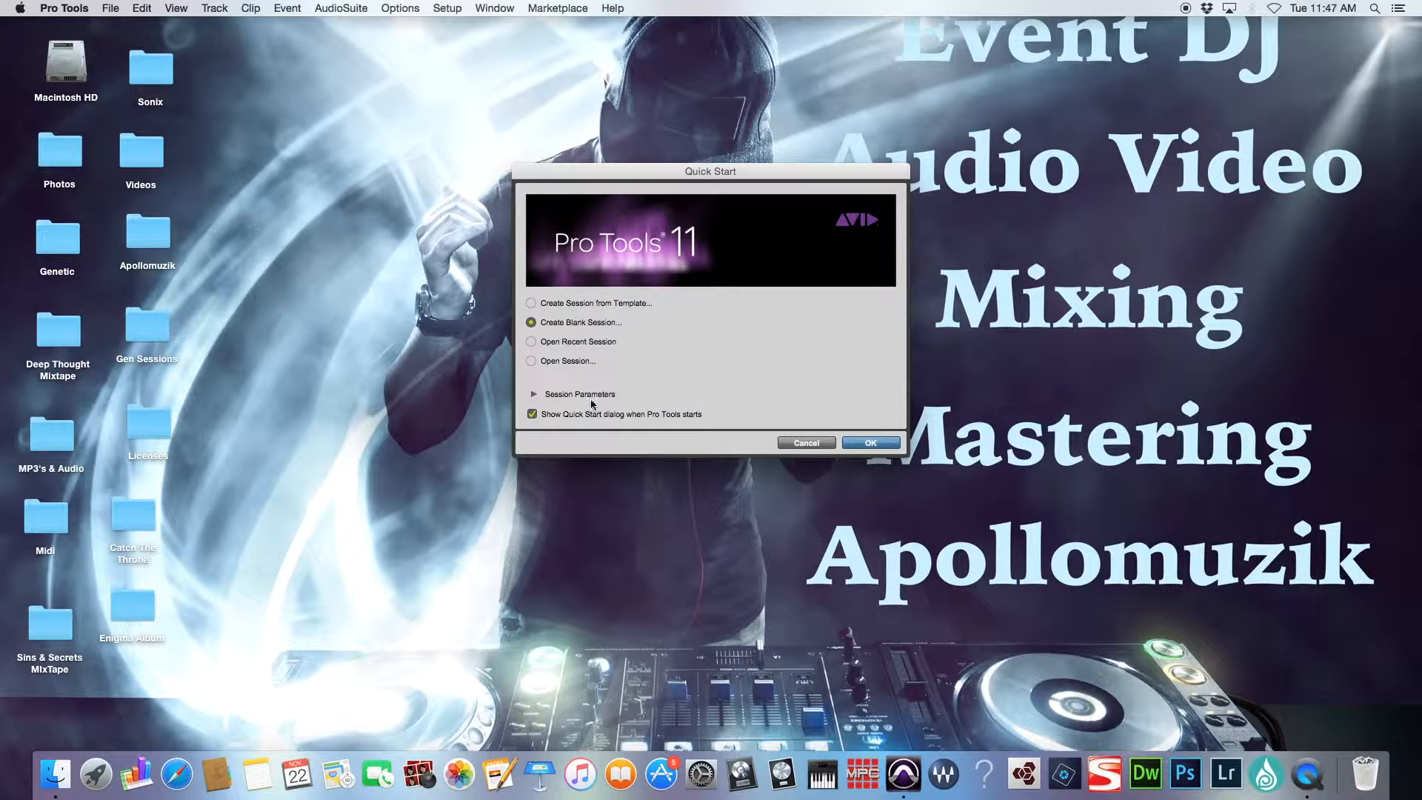
- Create a blank 24-bit BWF session at 44.1 kHz and save it to the Desktop as Master DEMO
{"action": "left_click", "coordinate": [534, 394]}
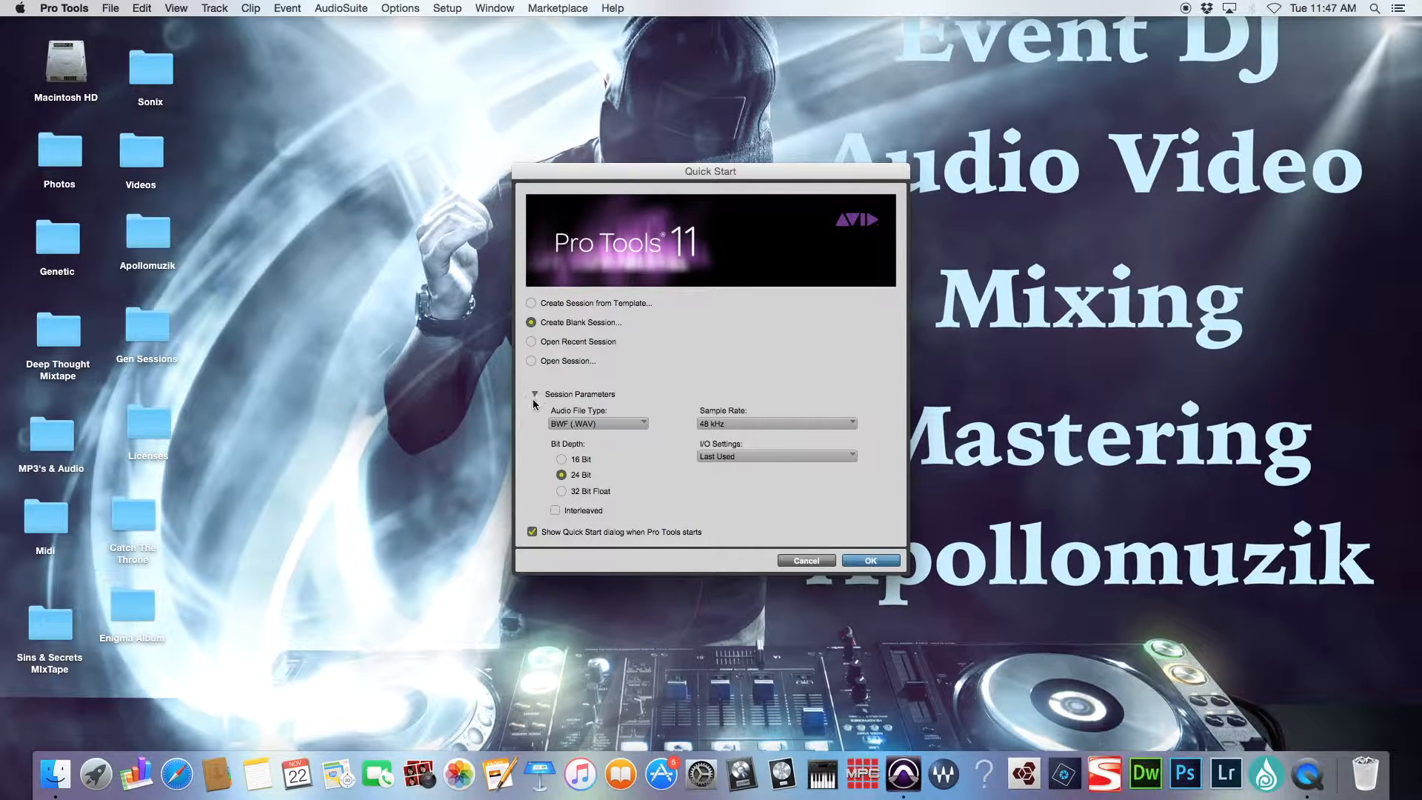
{"action": "left_click", "coordinate": [798, 424]}
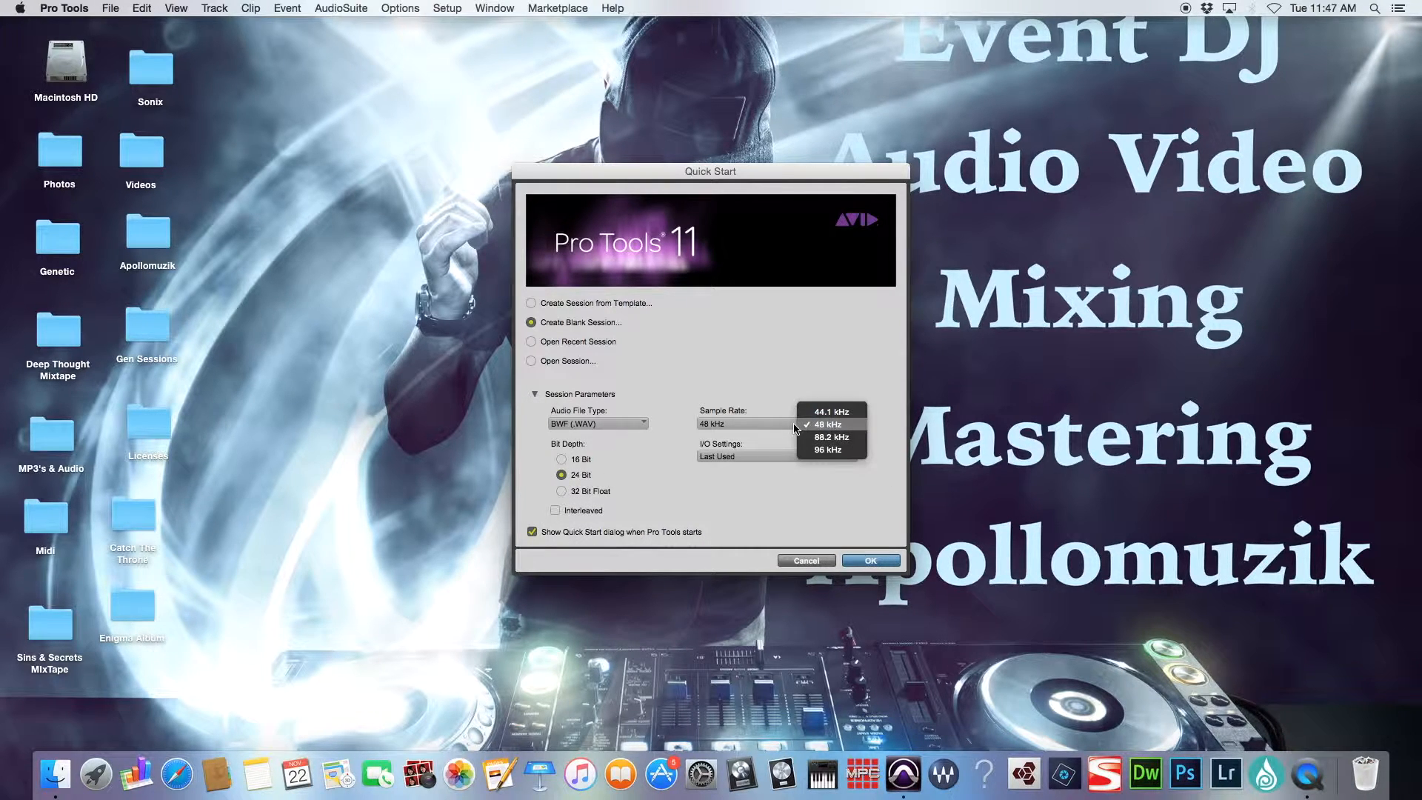
{"action": "left_click", "coordinate": [818, 412]}
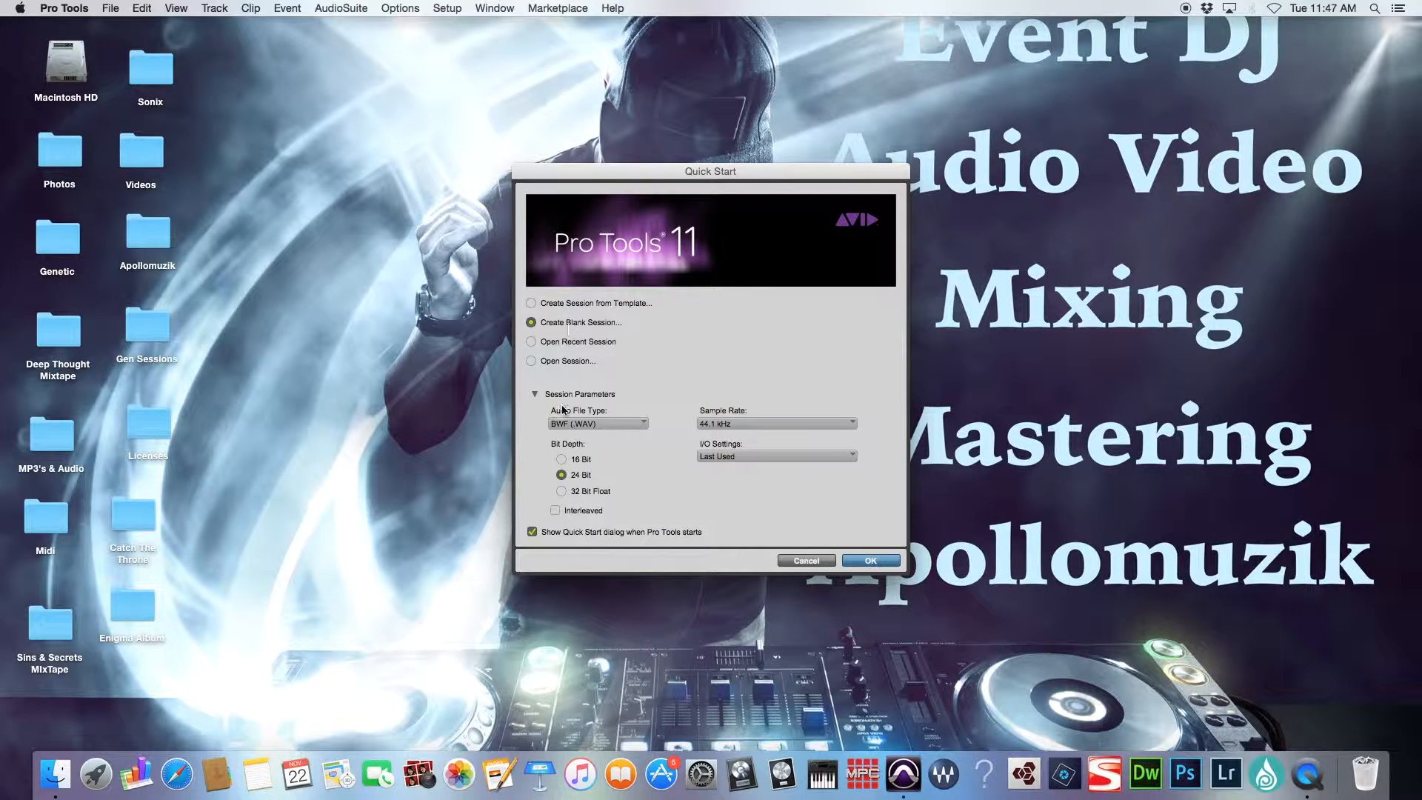
{"action": "left_click", "coordinate": [871, 561]}
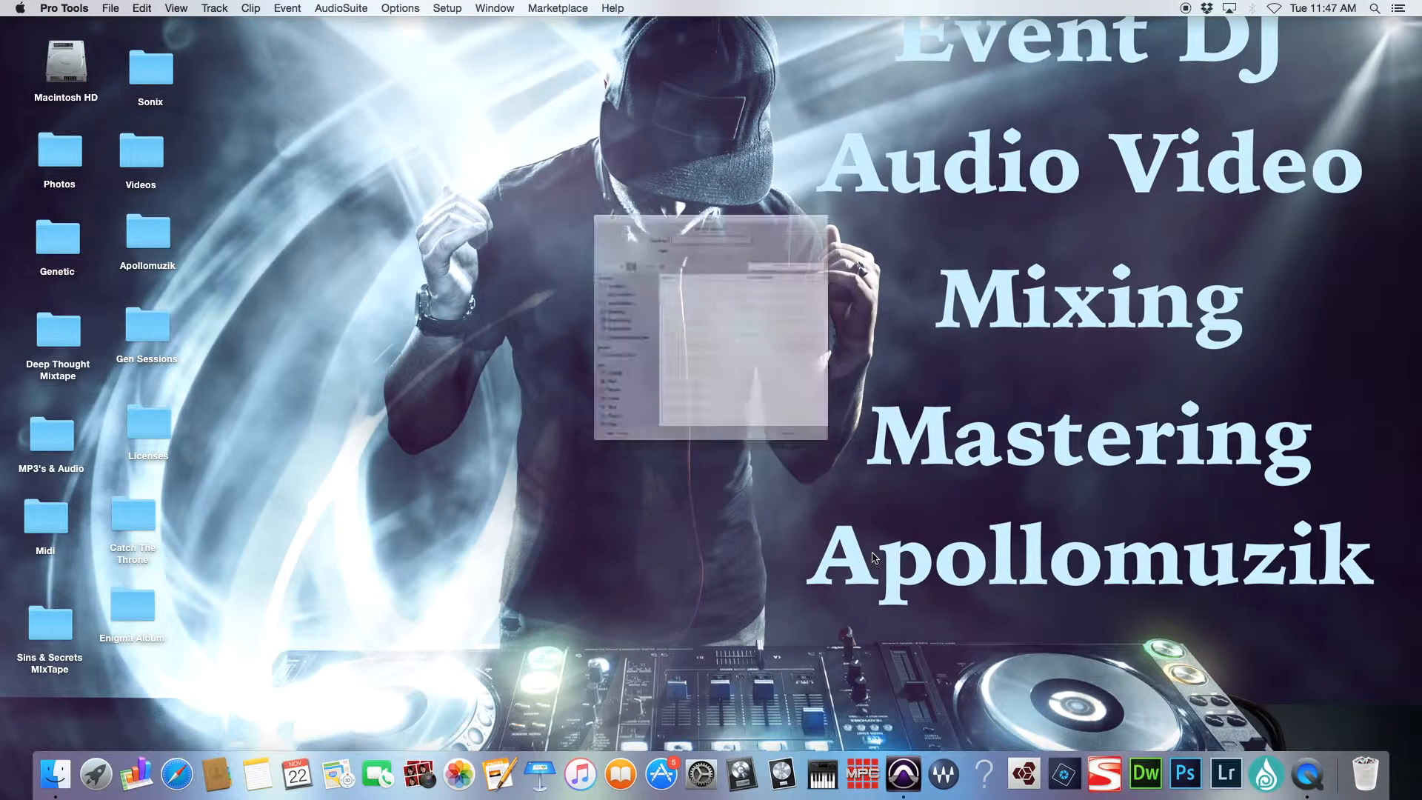
{"action": "type", "text": "Master DEMO"}
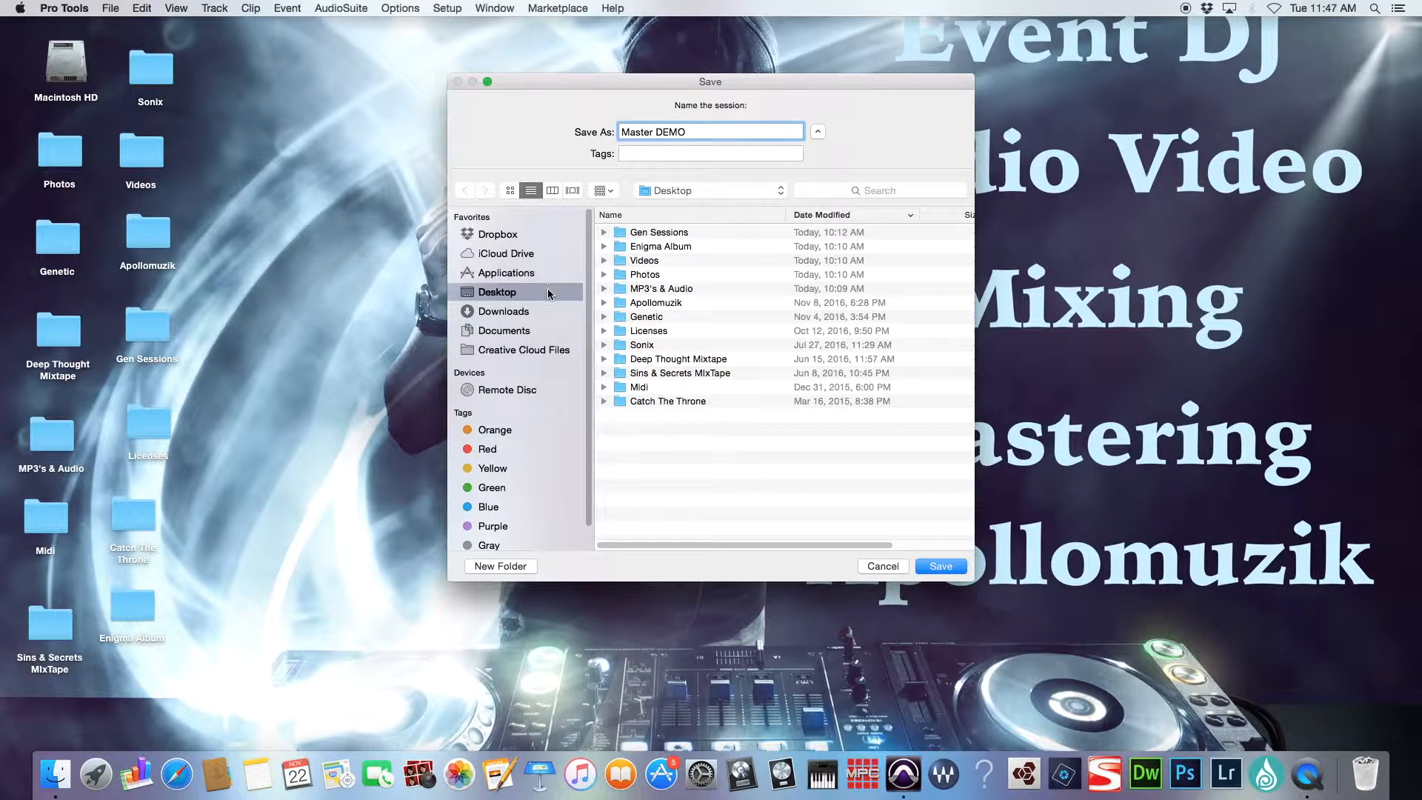
{"action": "left_click", "coordinate": [941, 566]}
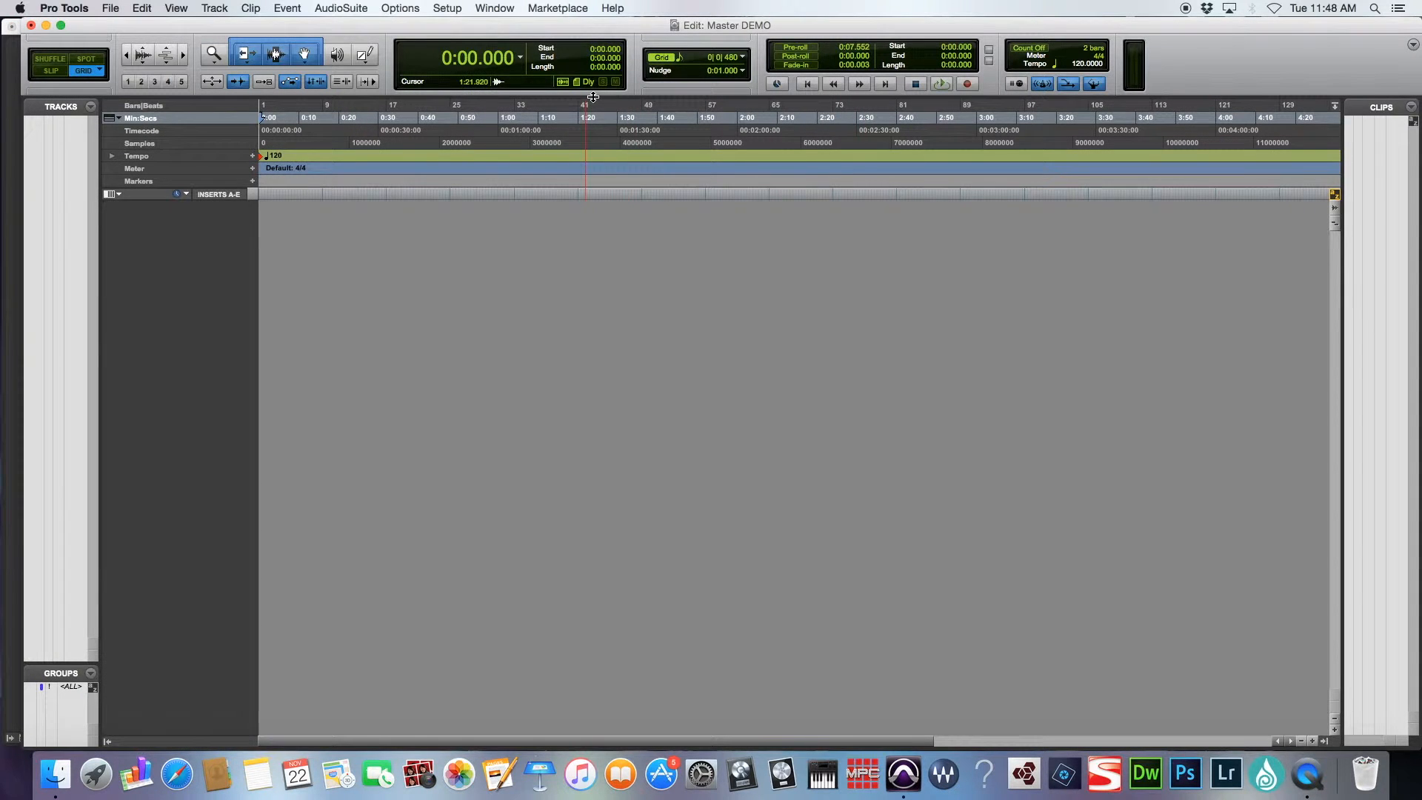
- Open the audio import and copy Koal.L.wav and Koal.R.wav from the Desktop's MP3's & Audio folder into the clips to import
{"action": "key", "text": "super+shift+i"}
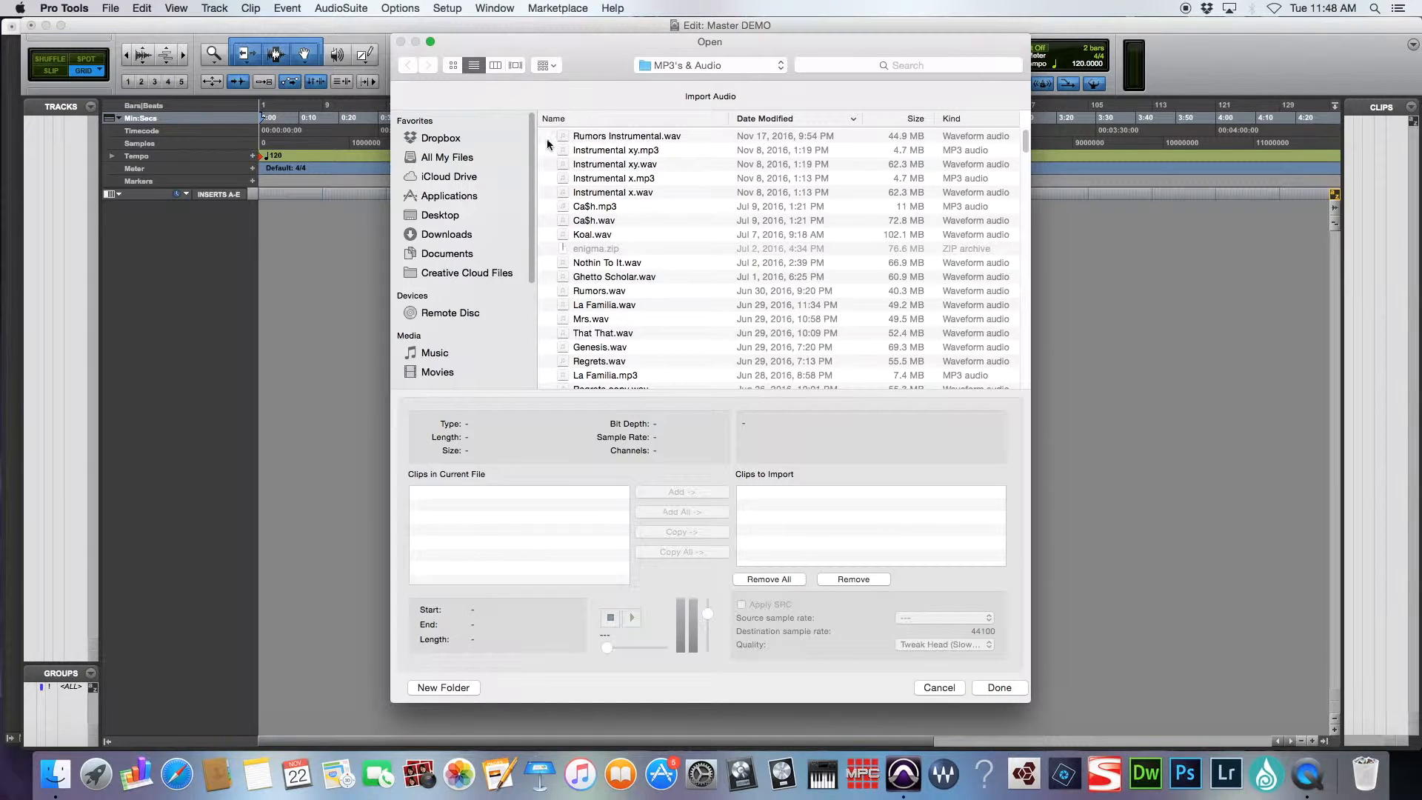
{"action": "left_click", "coordinate": [454, 214]}
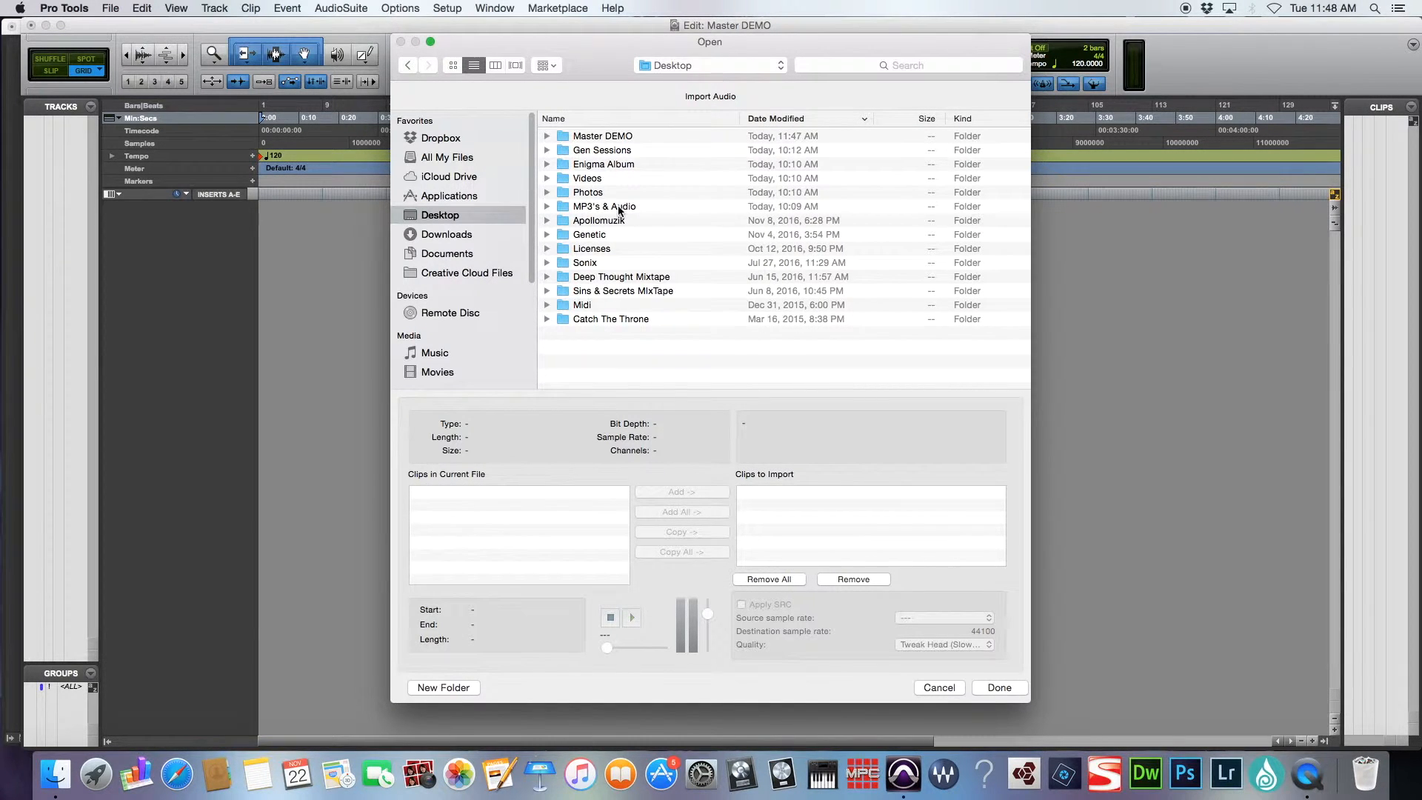
{"action": "double_click", "coordinate": [604, 207]}
{"action": "scroll", "coordinate": [631, 226], "scroll_direction": "down", "scroll_amount": 3}
{"action": "scroll", "coordinate": [633, 245], "scroll_direction": "down", "scroll_amount": 6}
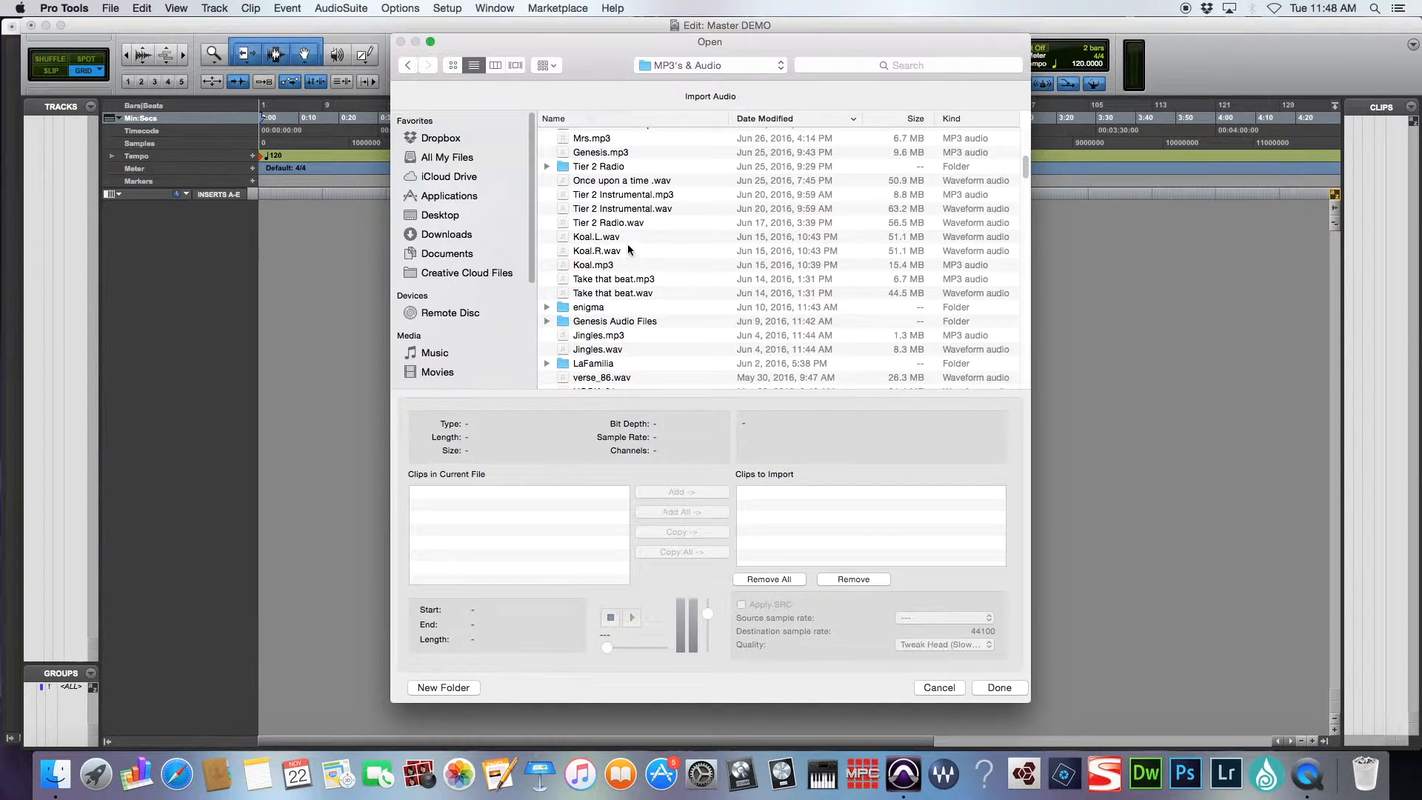
{"action": "left_click", "coordinate": [629, 240]}
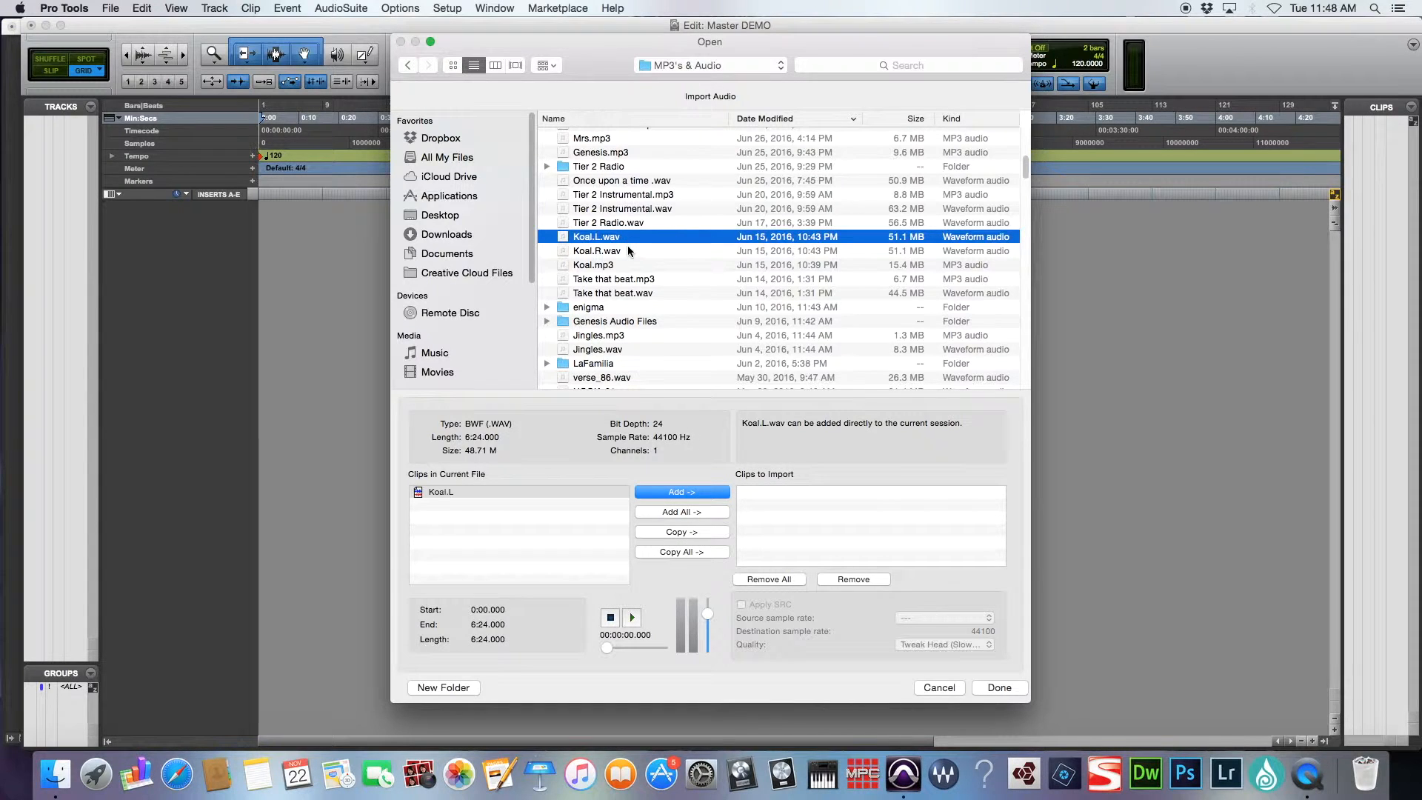
{"action": "left_click", "coordinate": [628, 247], "text": "shift"}
{"action": "left_click", "coordinate": [683, 532]}
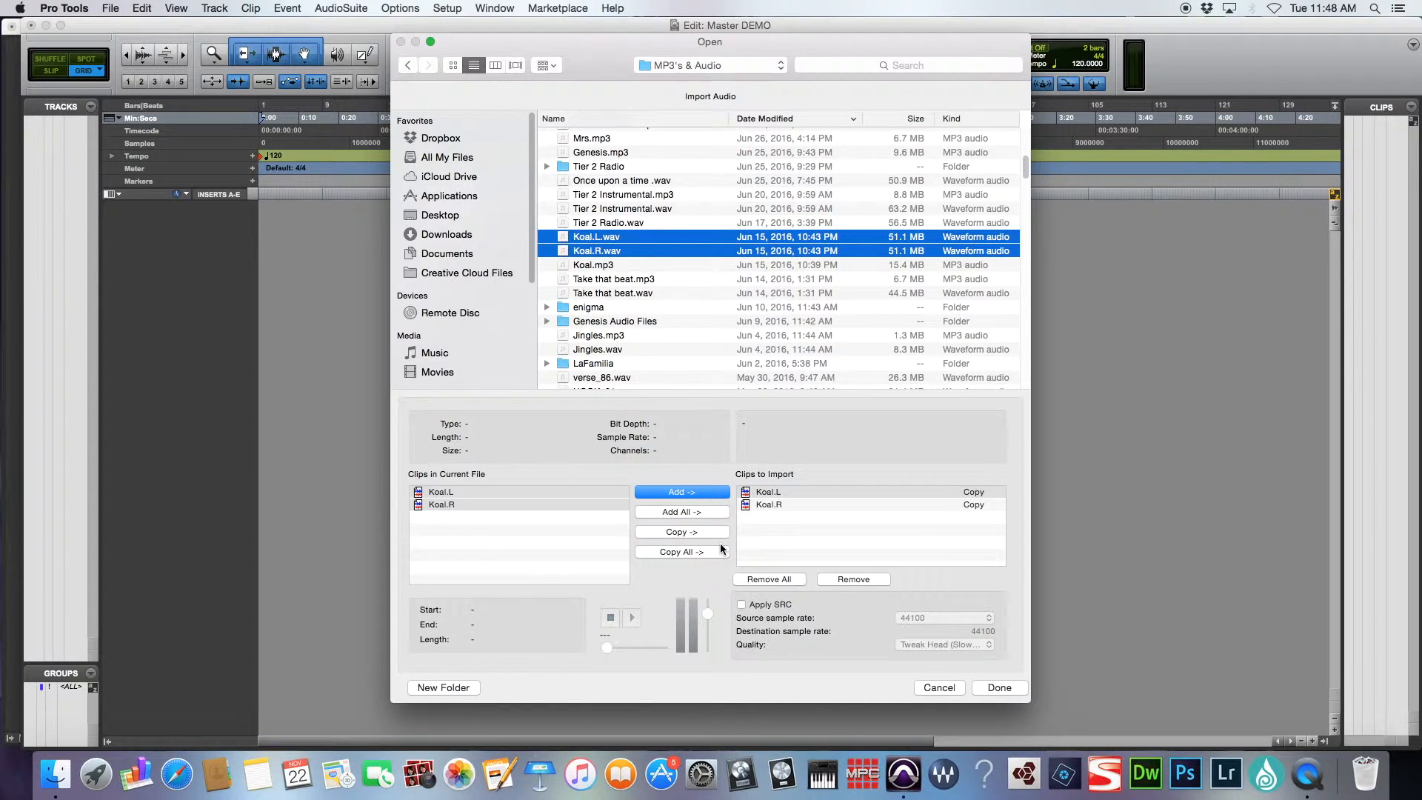
- Import the chosen clips into the session's Audio Files folder with the Clip List as destination
{"action": "left_click", "coordinate": [999, 687]}
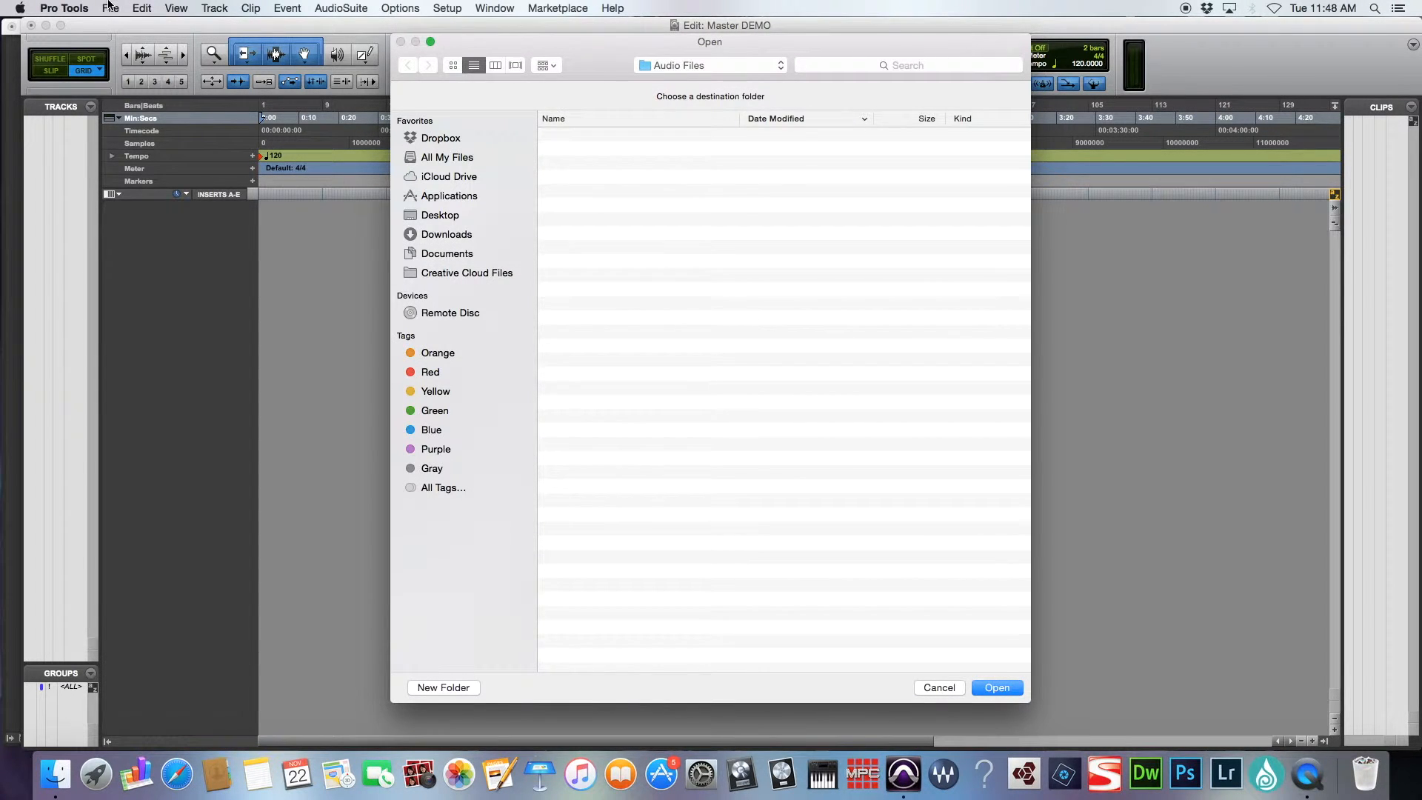
{"action": "left_click", "coordinate": [109, 6]}
{"action": "mouse_move", "coordinate": [137, 6]}
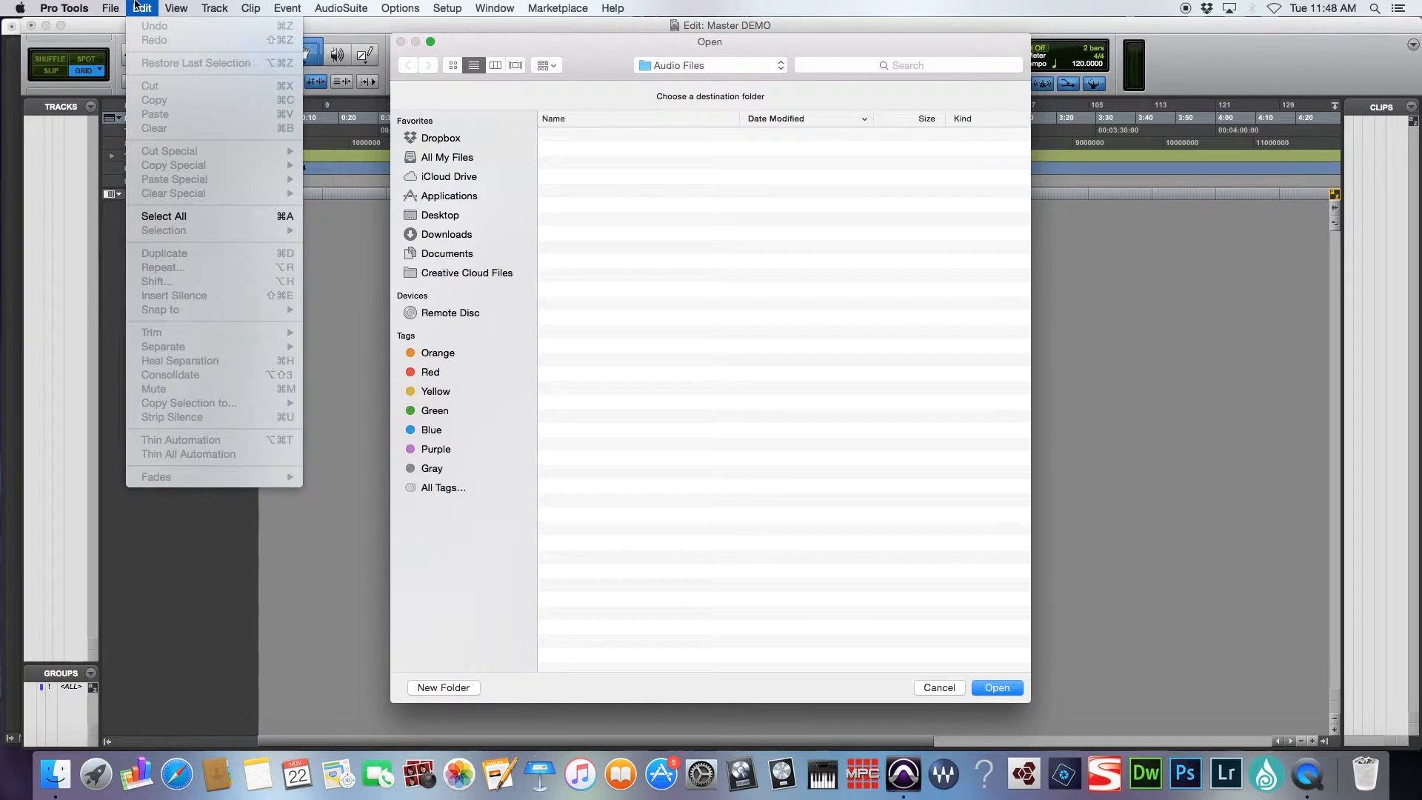
{"action": "left_click", "coordinate": [137, 6]}
{"action": "left_click", "coordinate": [997, 688]}
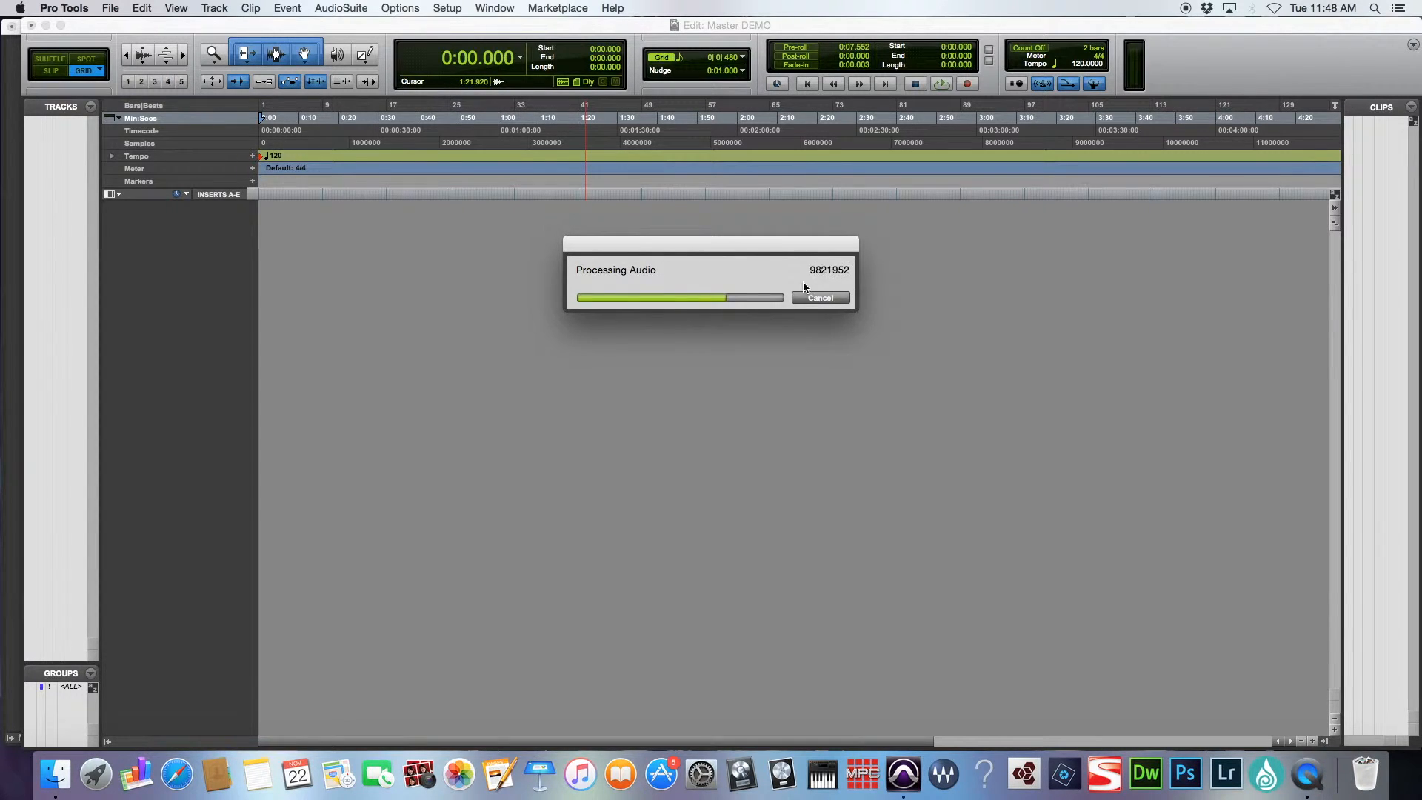
{"action": "left_click", "coordinate": [141, 8]}
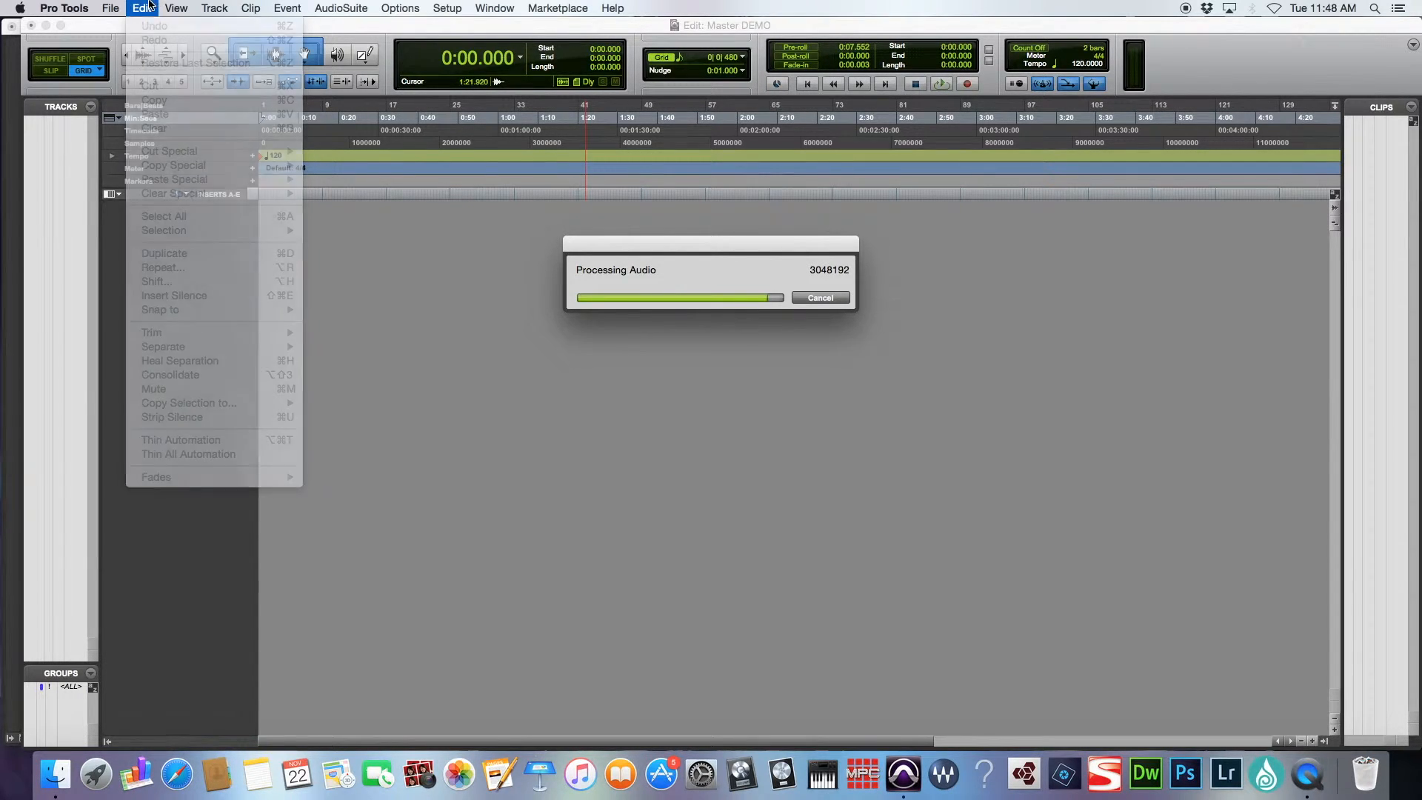
{"action": "left_click", "coordinate": [671, 280]}
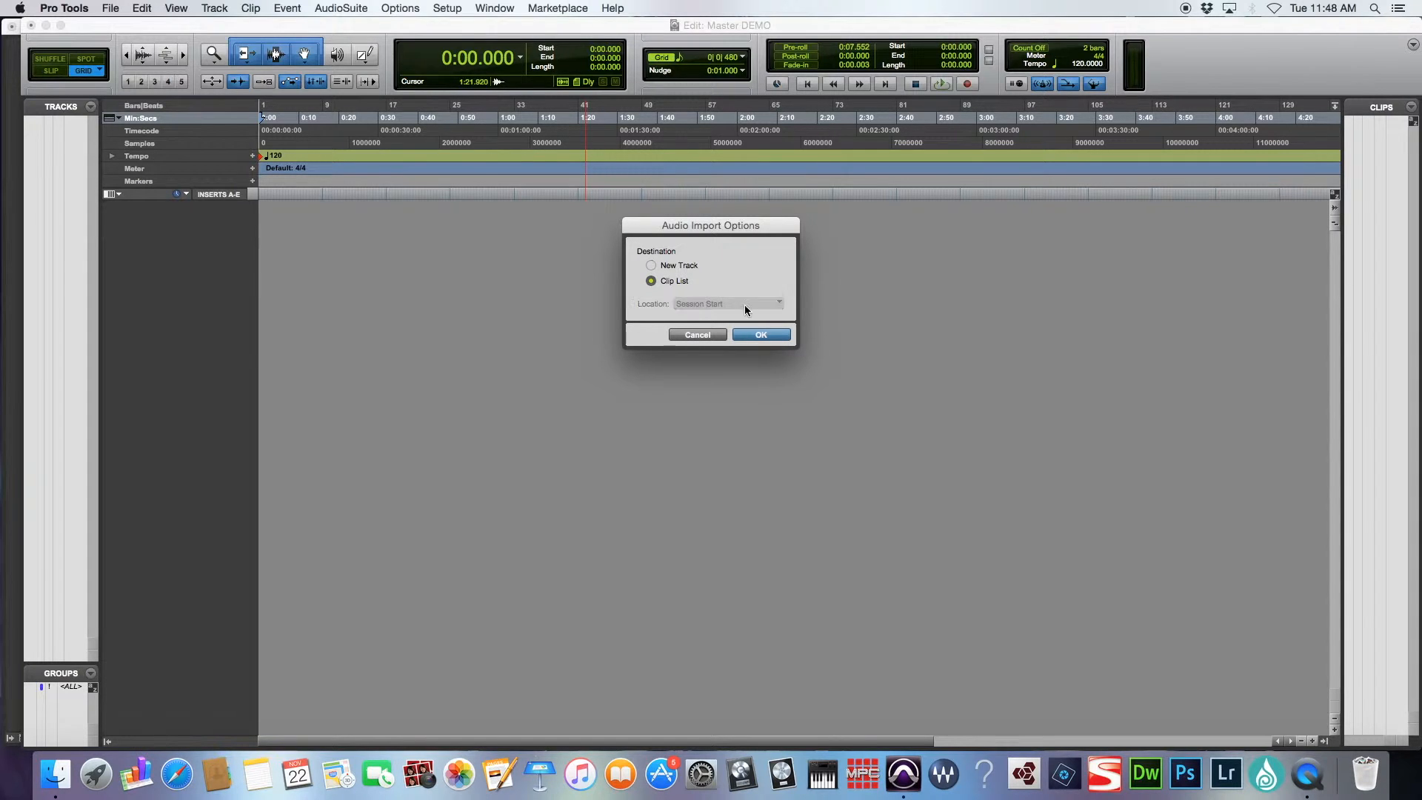
{"action": "left_click", "coordinate": [762, 335]}
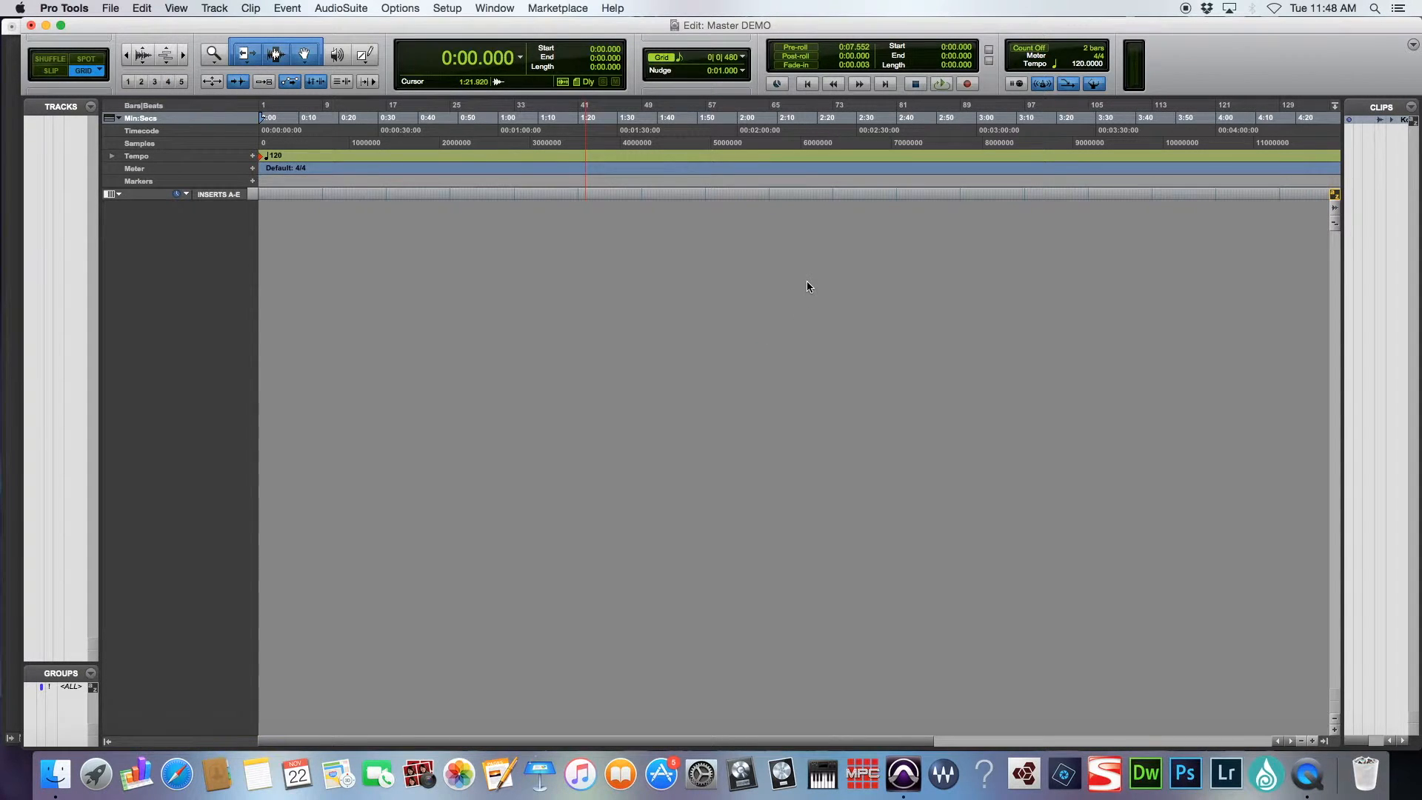
- Create one stereo audio track and one master fader track together
{"action": "key", "text": "super+shift+n"}
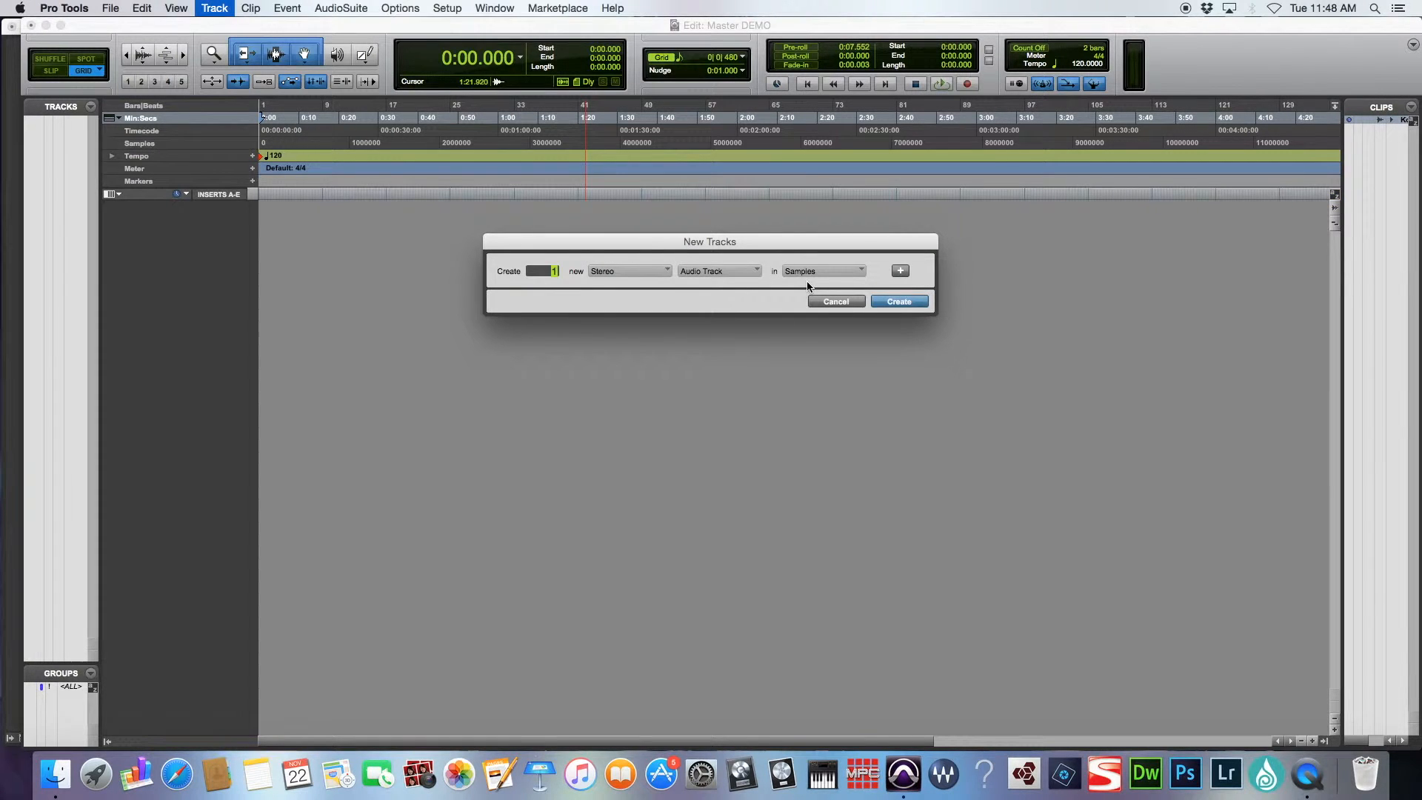
{"action": "key", "text": "super+shift+Down"}
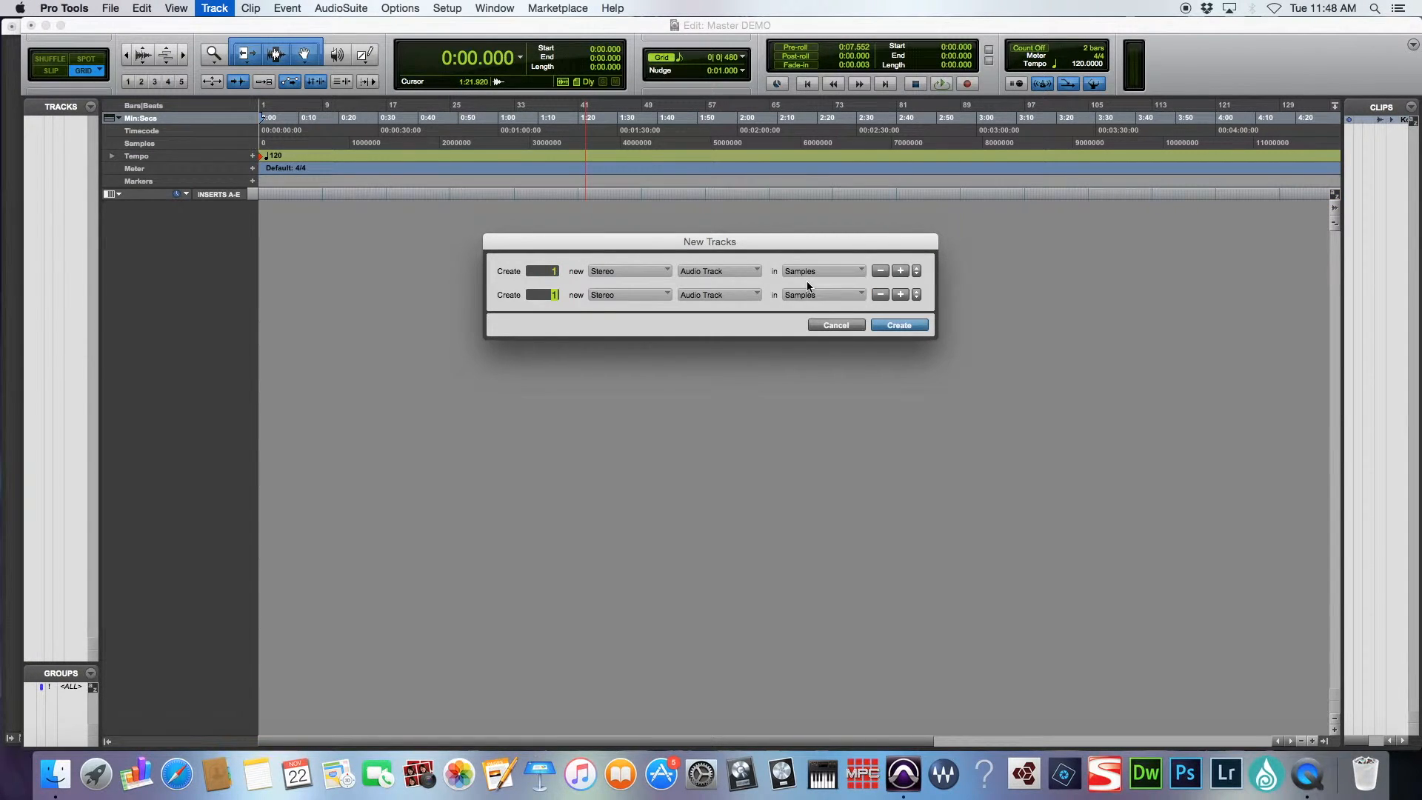
{"action": "key", "text": "super+Right"}
{"action": "key", "text": "super+Down"}
{"action": "key", "text": "super+Down"}
{"action": "key", "text": "Return"}
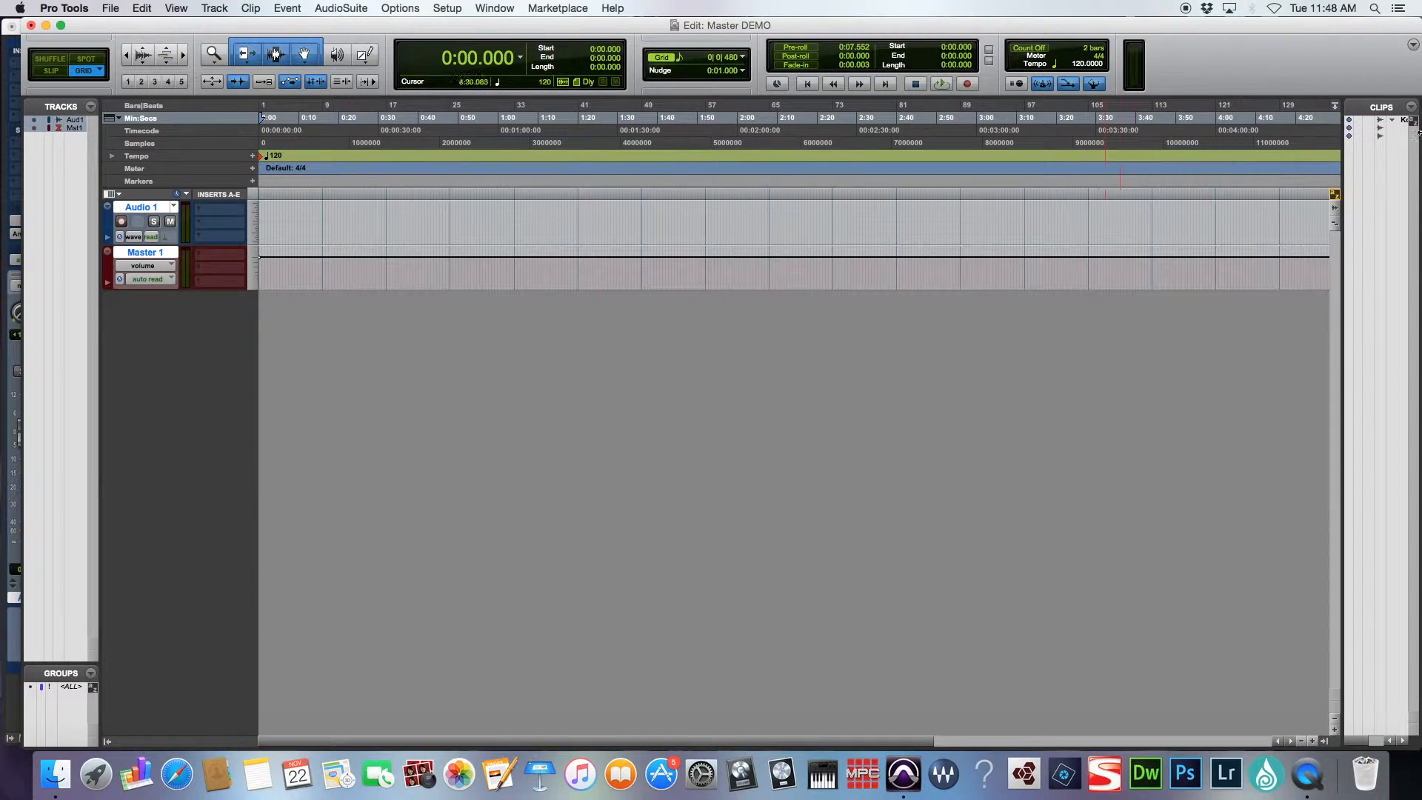
- Place the imported Koal clip at the start of the audio track and name the track Koal
{"action": "left_click_drag", "start_coordinate": [1405, 123], "coordinate": [233, 212]}
{"action": "double_click", "coordinate": [166, 211]}
{"action": "type", "text": "Koal"}
{"action": "key", "text": "Return"}
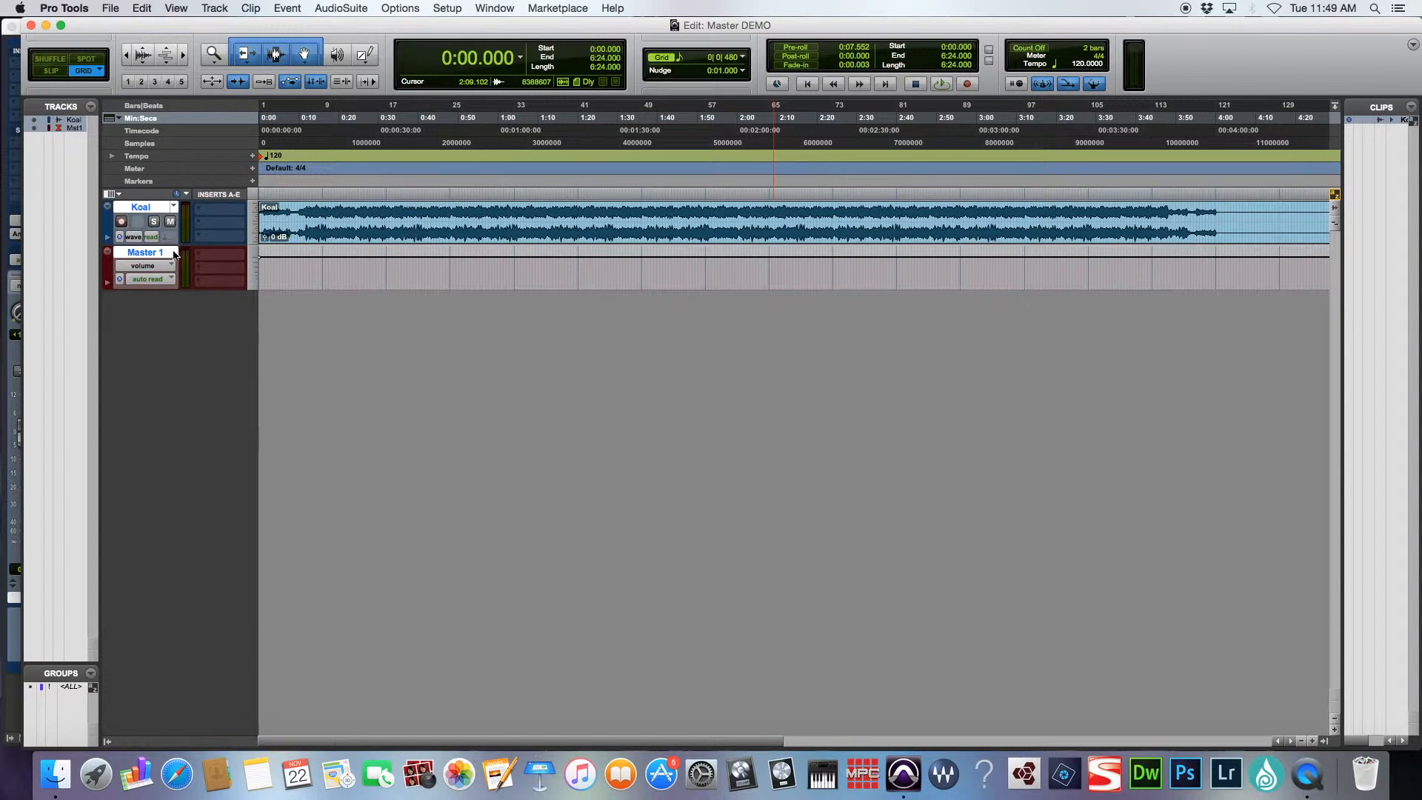
- Increase the height of the Koal and Master 1 tracks and shift the Edit window to the screen's edge
{"action": "left_click_drag", "start_coordinate": [172, 243], "coordinate": [165, 382]}
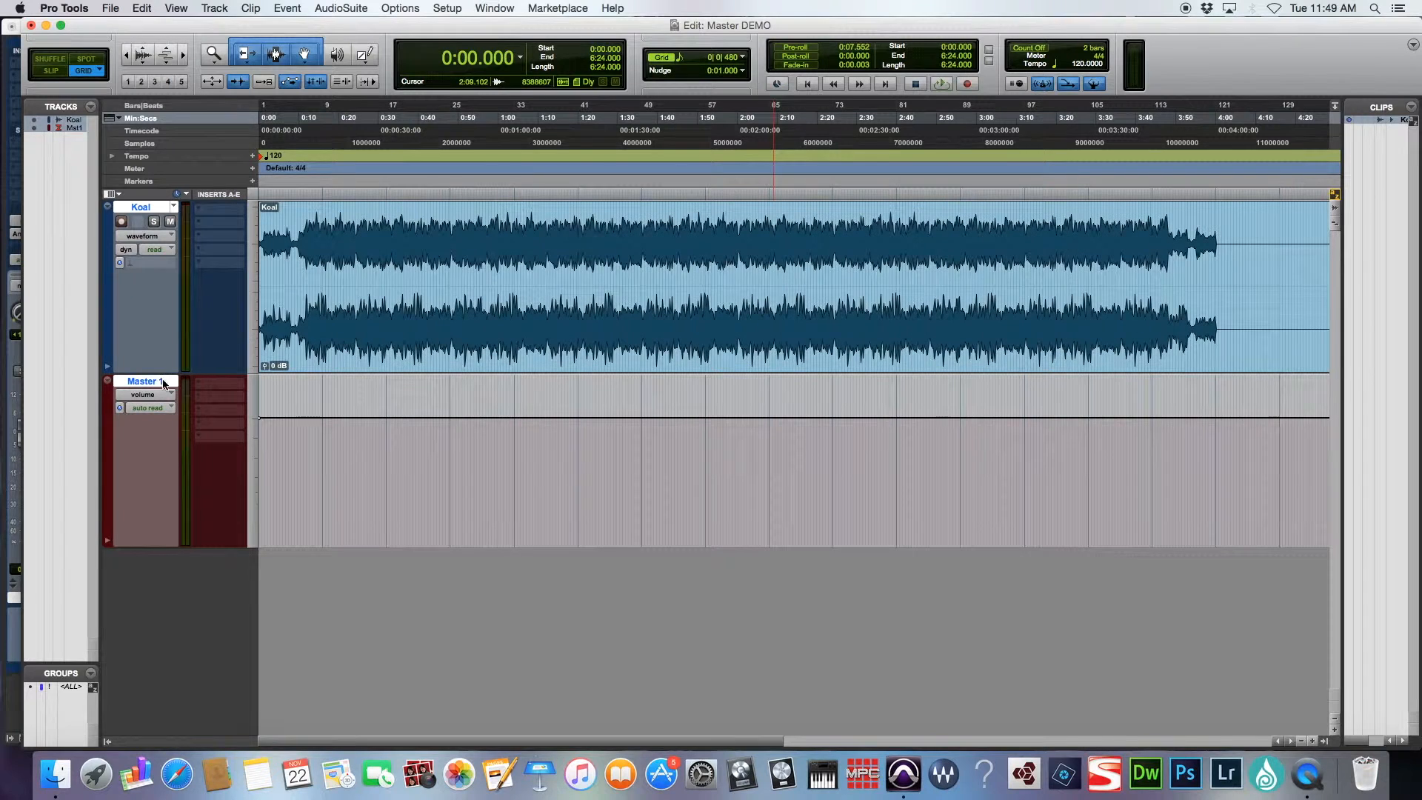
{"action": "left_click_drag", "start_coordinate": [24, 201], "coordinate": [3, 200]}
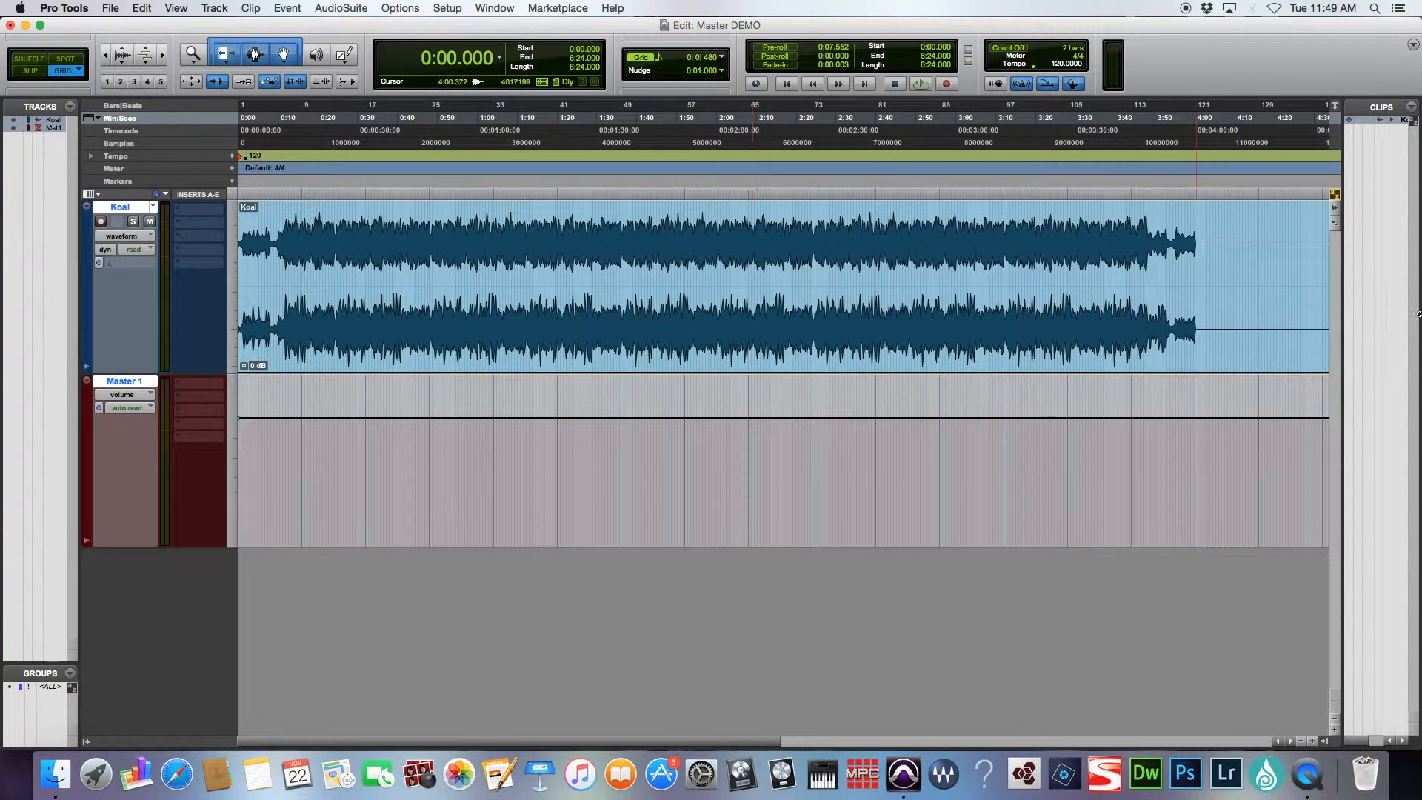
- Examine the Koal waveform over its full length, from the intro to the silence after the song's end
{"action": "left_click_drag", "start_coordinate": [1197, 249], "coordinate": [241, 245]}
{"action": "left_click", "coordinate": [415, 246]}
{"action": "key", "text": "r"}
{"action": "key", "text": "r"}
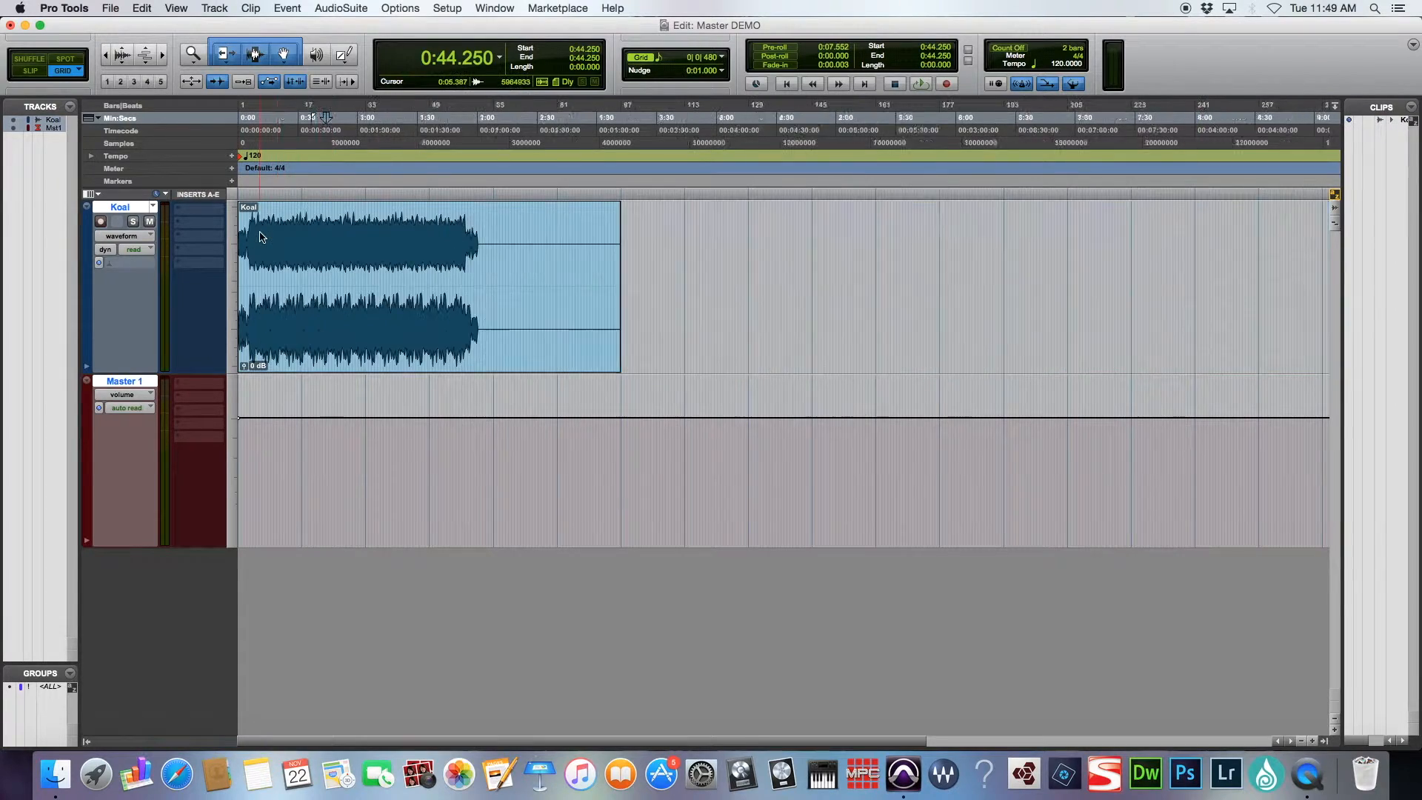
{"action": "key", "text": "t"}
{"action": "key", "text": "t"}
{"action": "key", "text": "t"}
{"action": "scroll", "coordinate": [282, 243], "scroll_direction": "right", "scroll_amount": 20}
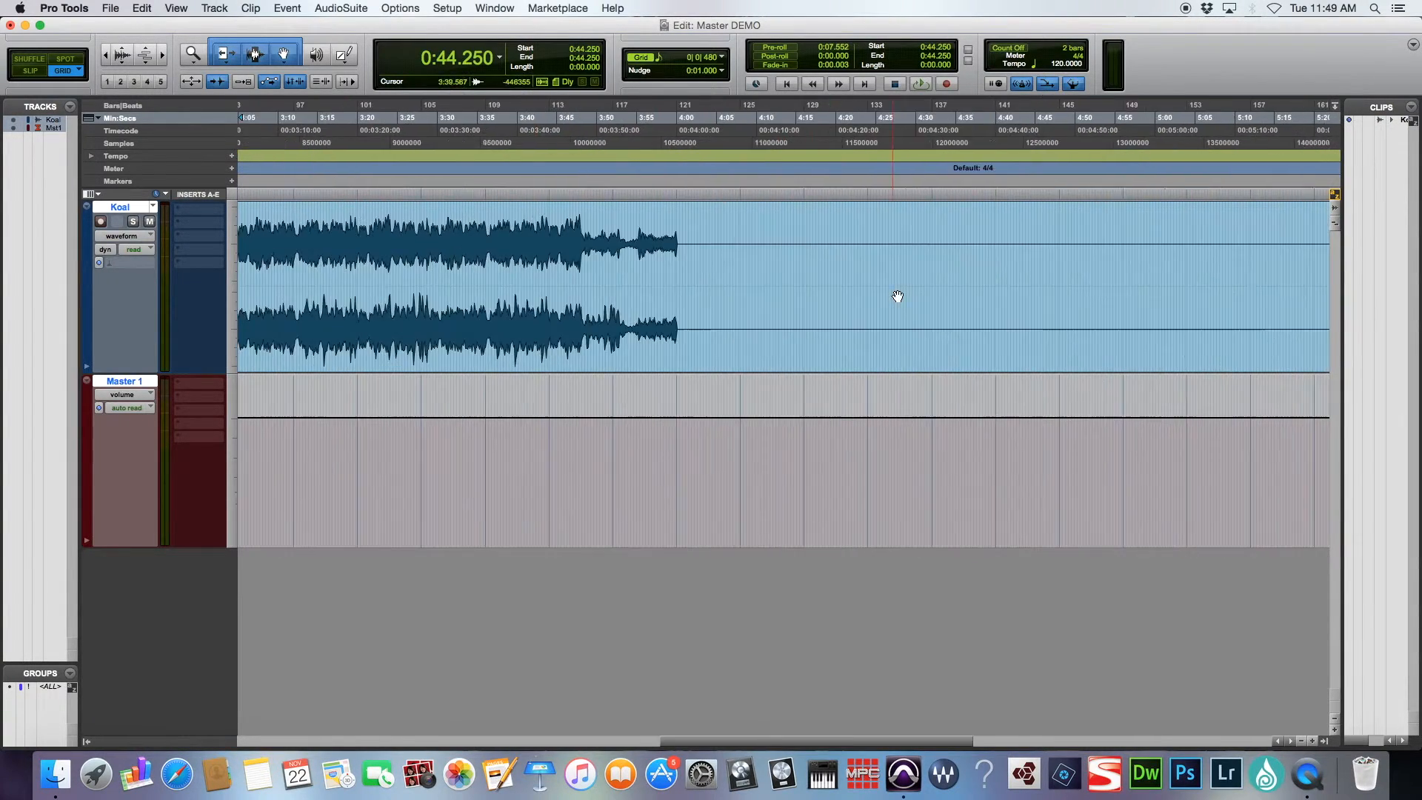
{"action": "scroll", "coordinate": [616, 265], "scroll_direction": "left", "scroll_amount": 20}
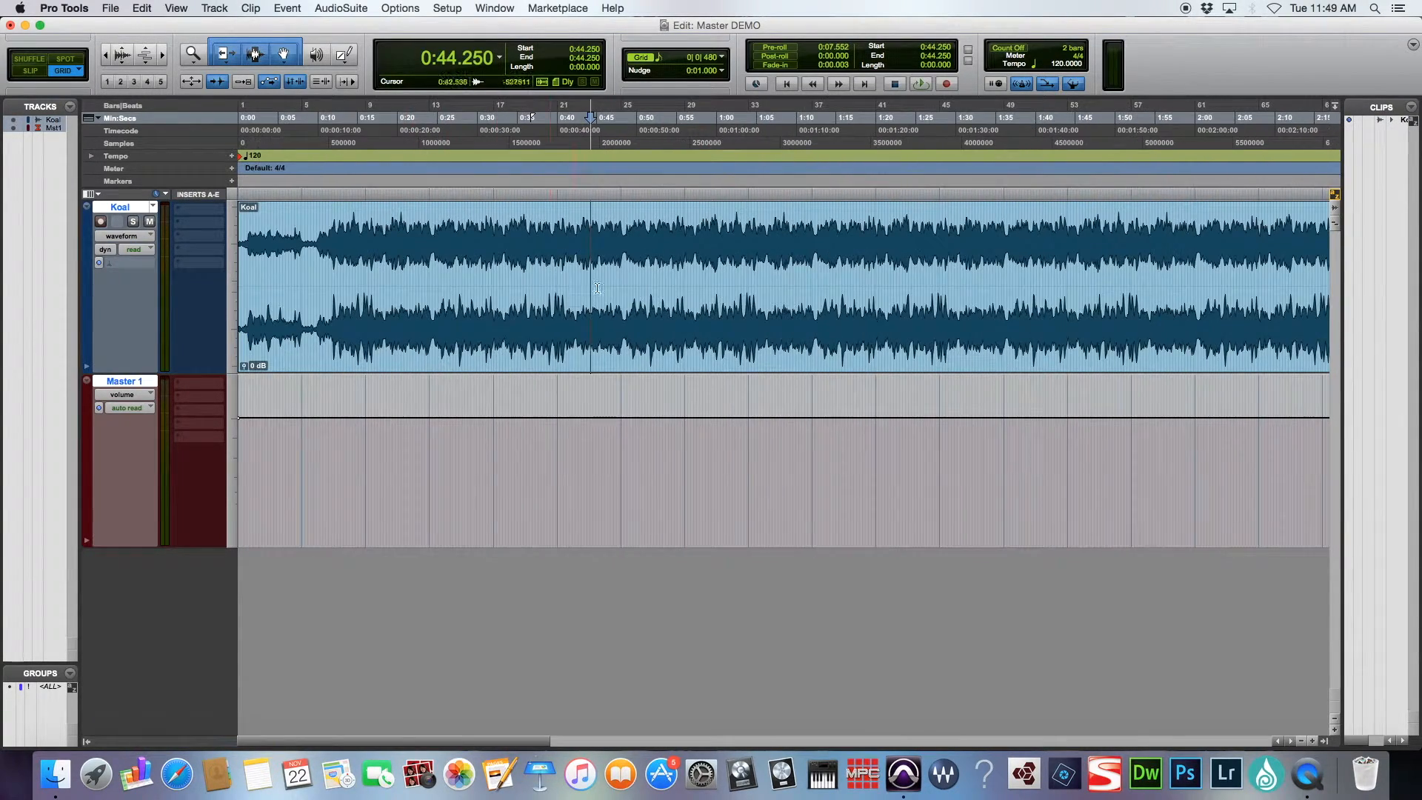
- Inspect the peak levels and dynamics of the Koal waveform in the loud section following the intro
{"action": "left_click_drag", "start_coordinate": [340, 238], "coordinate": [671, 230]}
{"action": "left_click", "coordinate": [671, 230]}
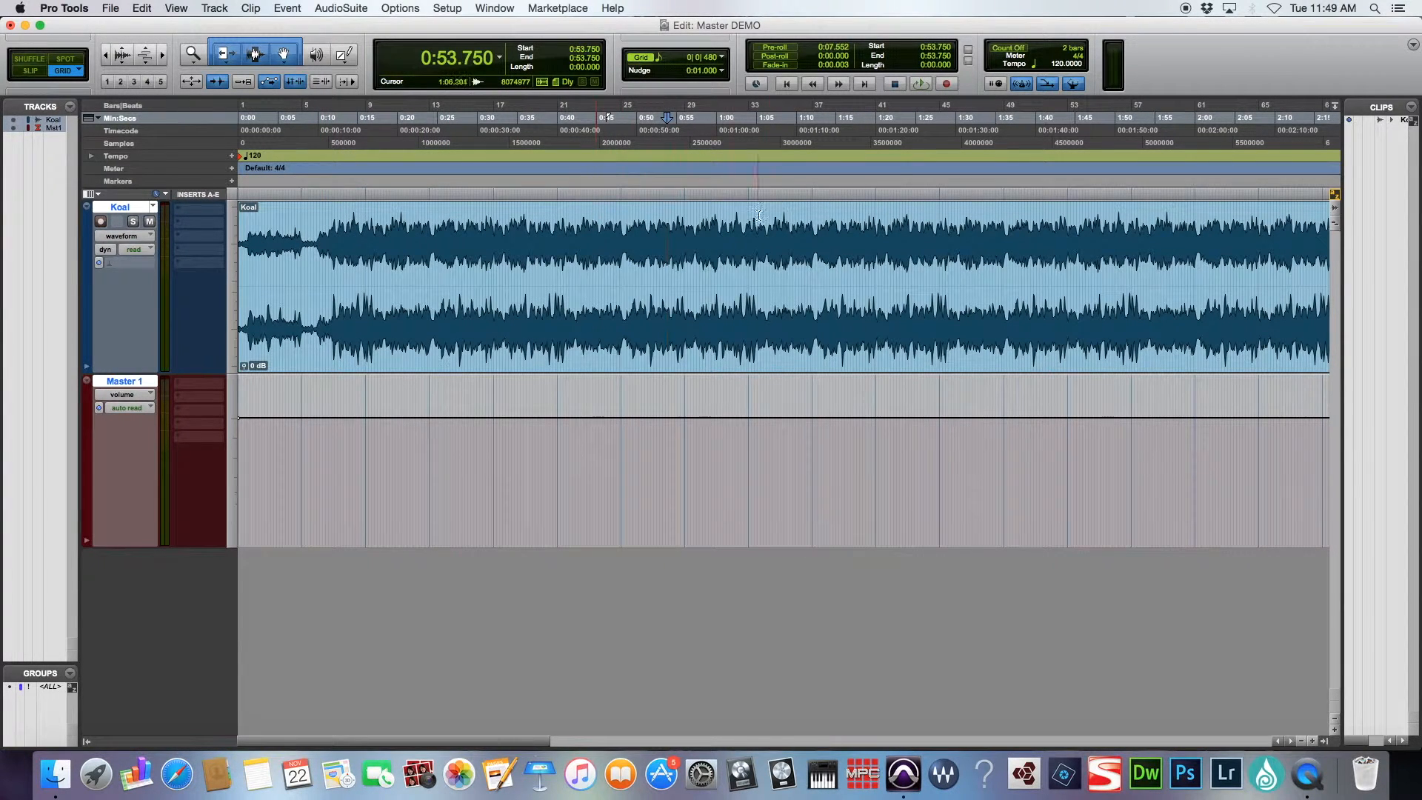
{"action": "scroll", "coordinate": [1052, 212], "scroll_direction": "right", "scroll_amount": 1}
{"action": "scroll", "coordinate": [1052, 212], "scroll_direction": "right", "scroll_amount": 15}
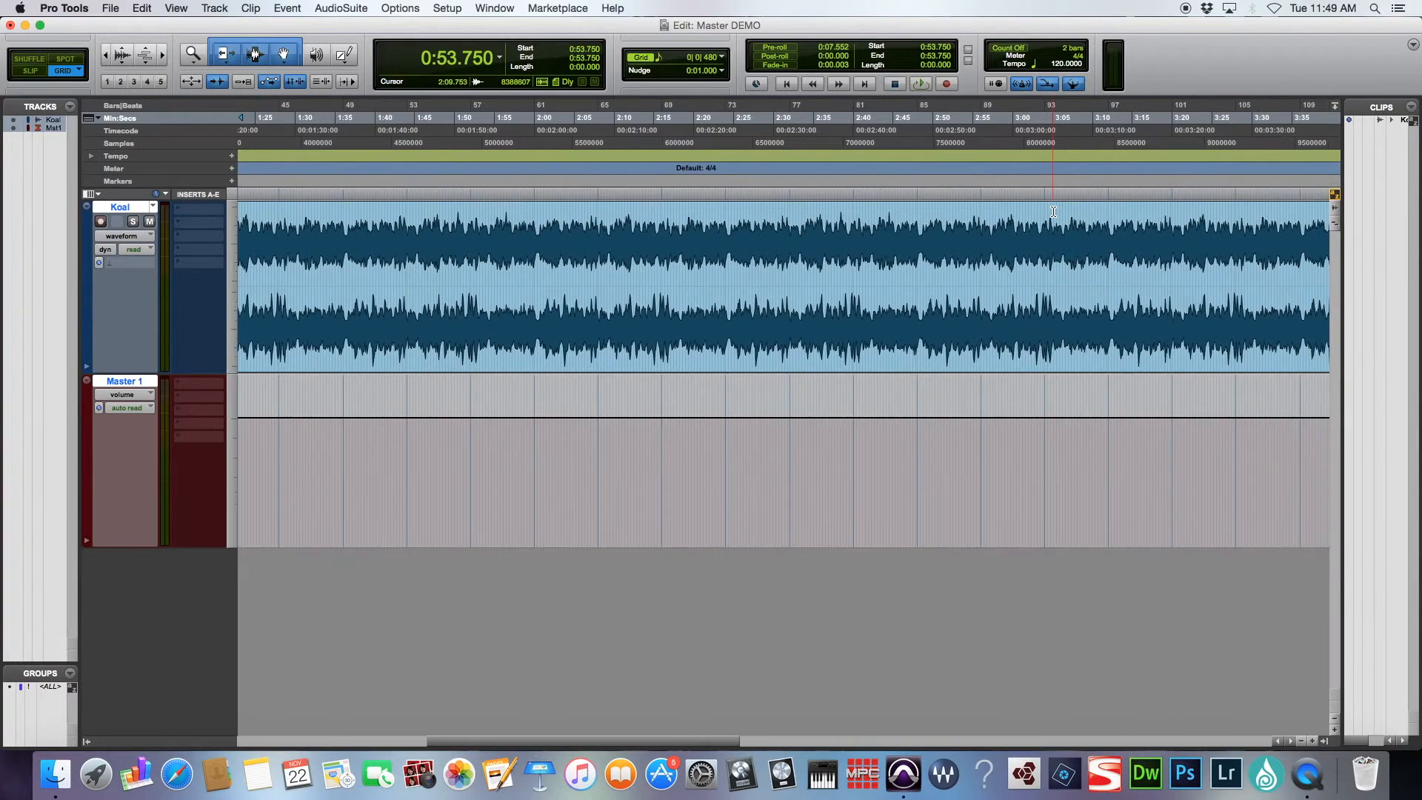
{"action": "scroll", "coordinate": [942, 221], "scroll_direction": "left", "scroll_amount": 15}
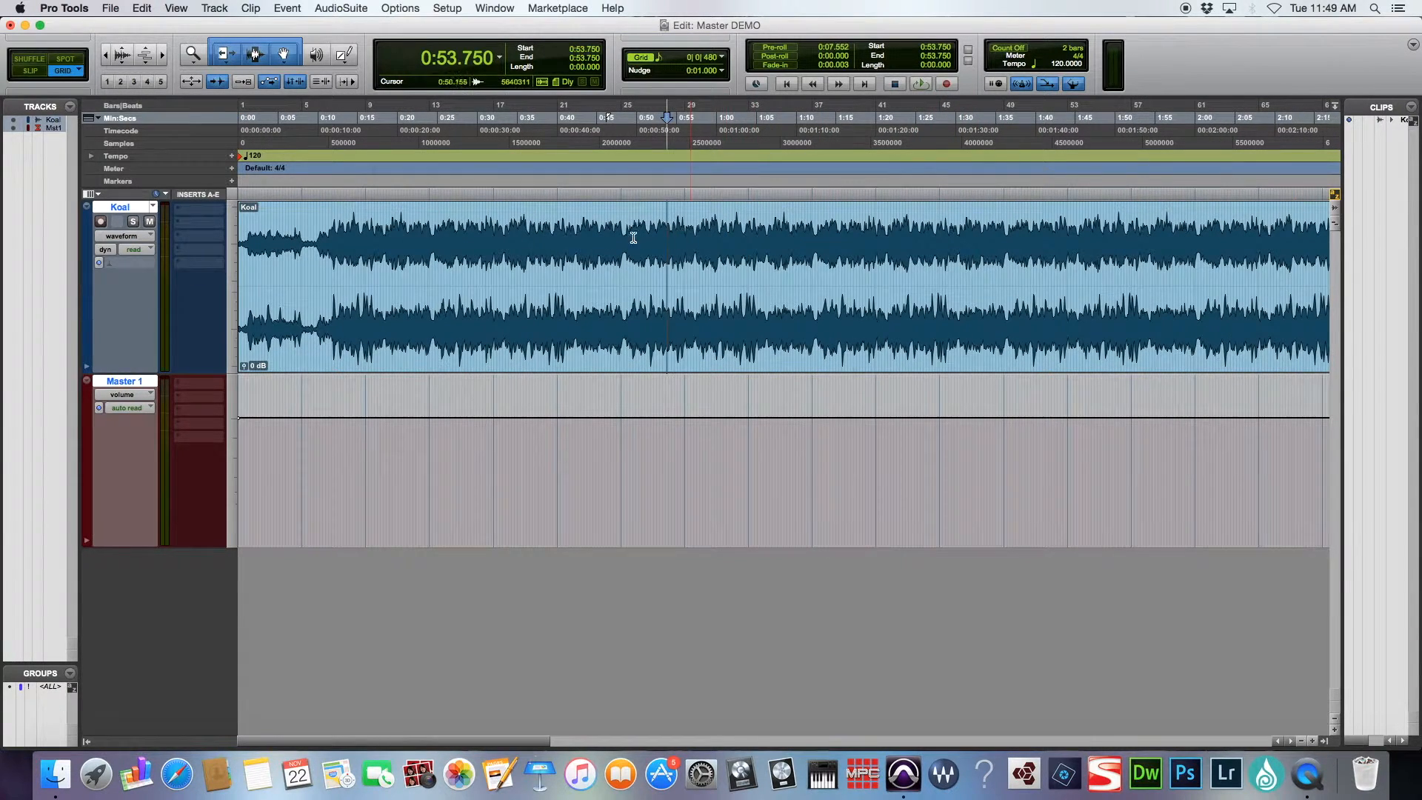
{"action": "left_click_drag", "start_coordinate": [322, 234], "coordinate": [842, 226]}
{"action": "left_click", "coordinate": [846, 226]}
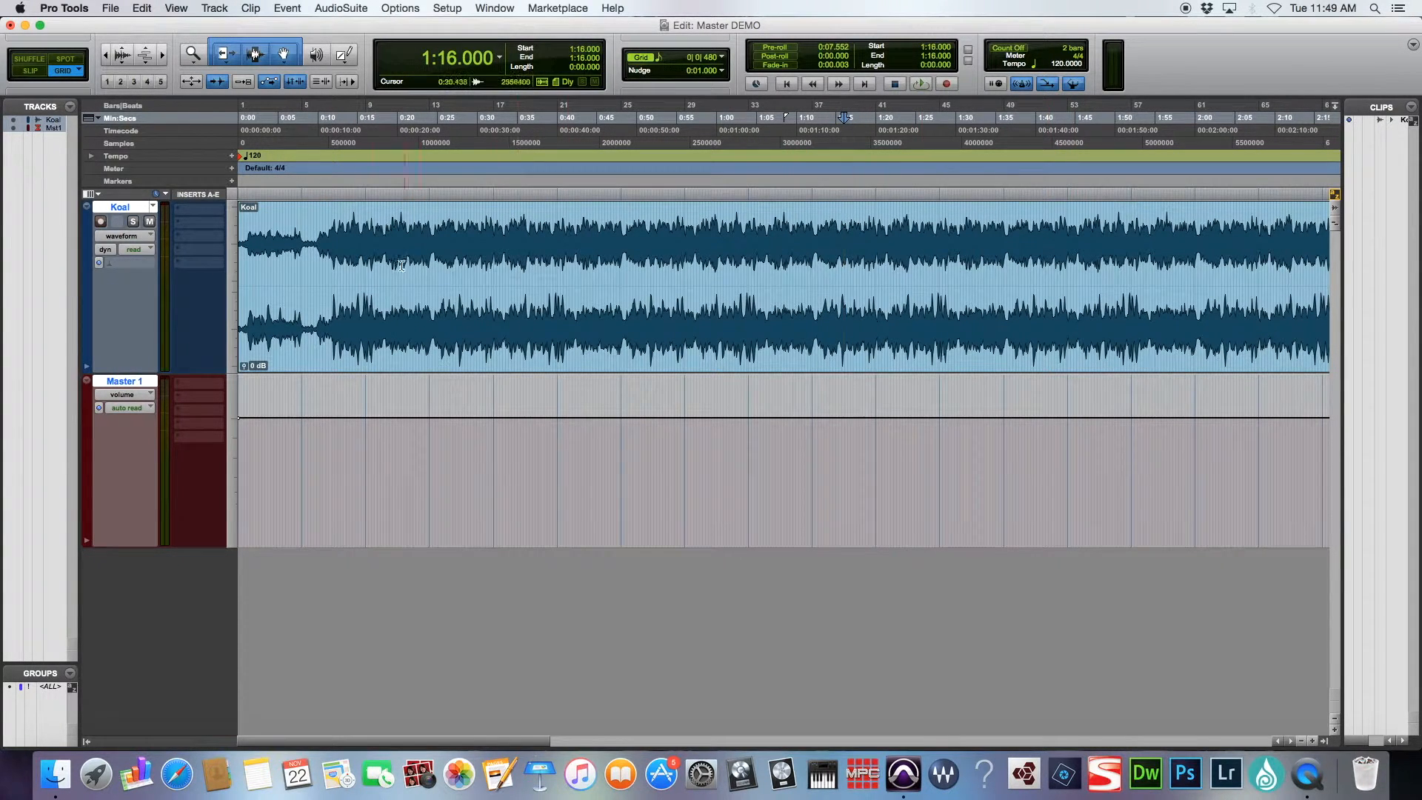
{"action": "left_click_drag", "start_coordinate": [329, 252], "coordinate": [866, 244]}
{"action": "left_click", "coordinate": [867, 245]}
{"action": "left_click", "coordinate": [351, 237]}
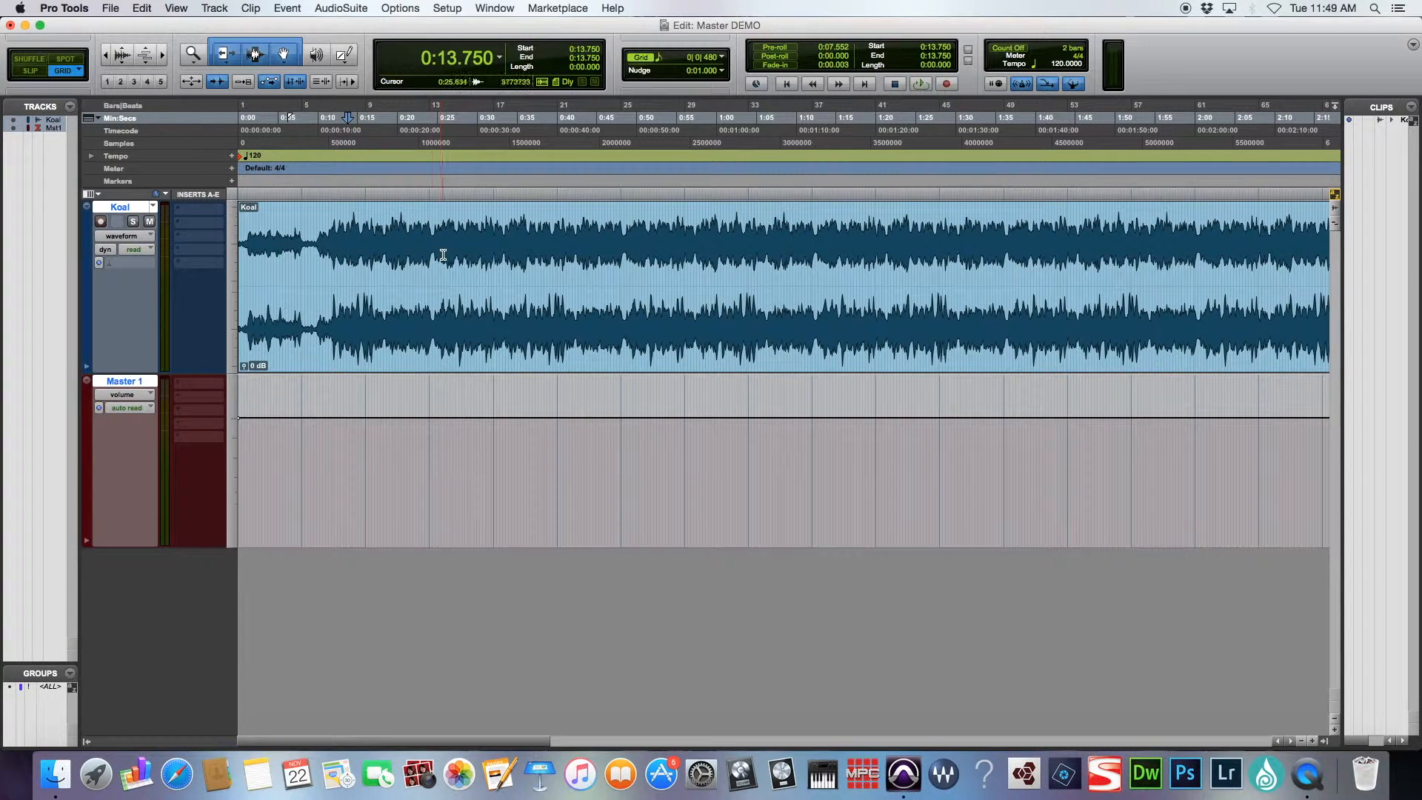
{"action": "double_click", "coordinate": [352, 232]}
{"action": "left_click", "coordinate": [554, 223]}
{"action": "scroll", "coordinate": [500, 231], "scroll_direction": "right", "scroll_amount": 10}
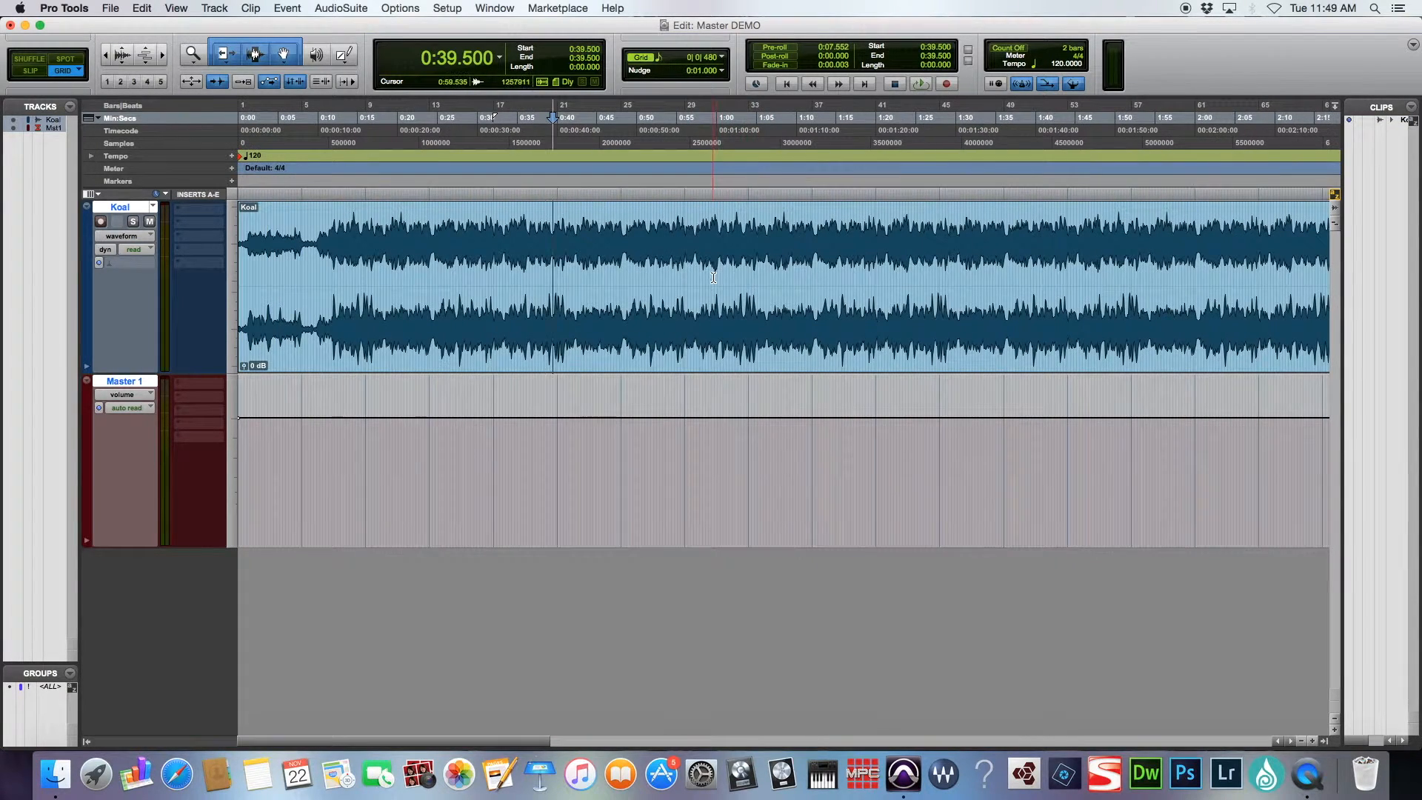
{"action": "key", "text": "super+equal"}
{"action": "key", "text": "super+equal"}
- Play the Koal track from 0:09.750 and switch to the Mix window
{"action": "left_click", "coordinate": [385, 257]}
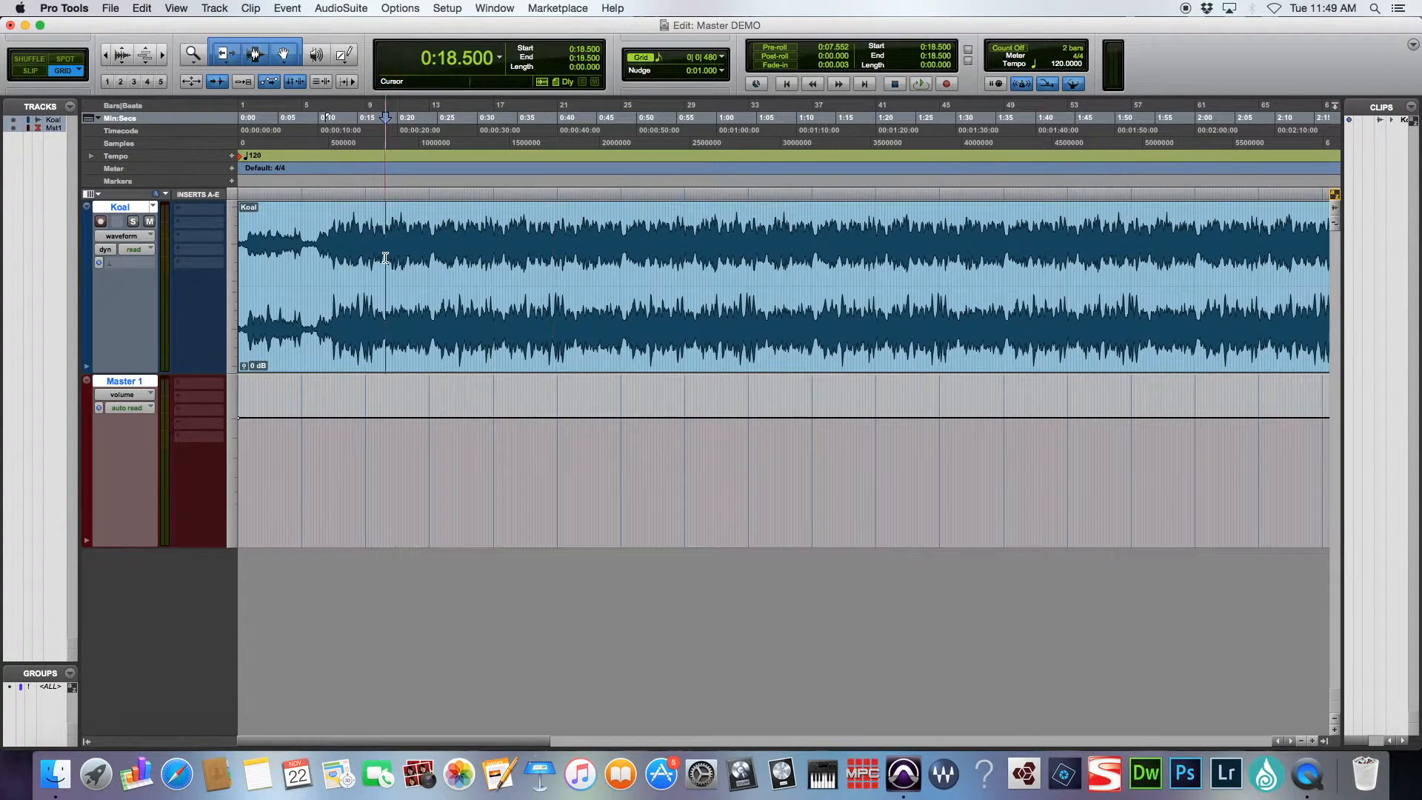
{"action": "left_click", "coordinate": [319, 261]}
{"action": "key", "text": "space"}
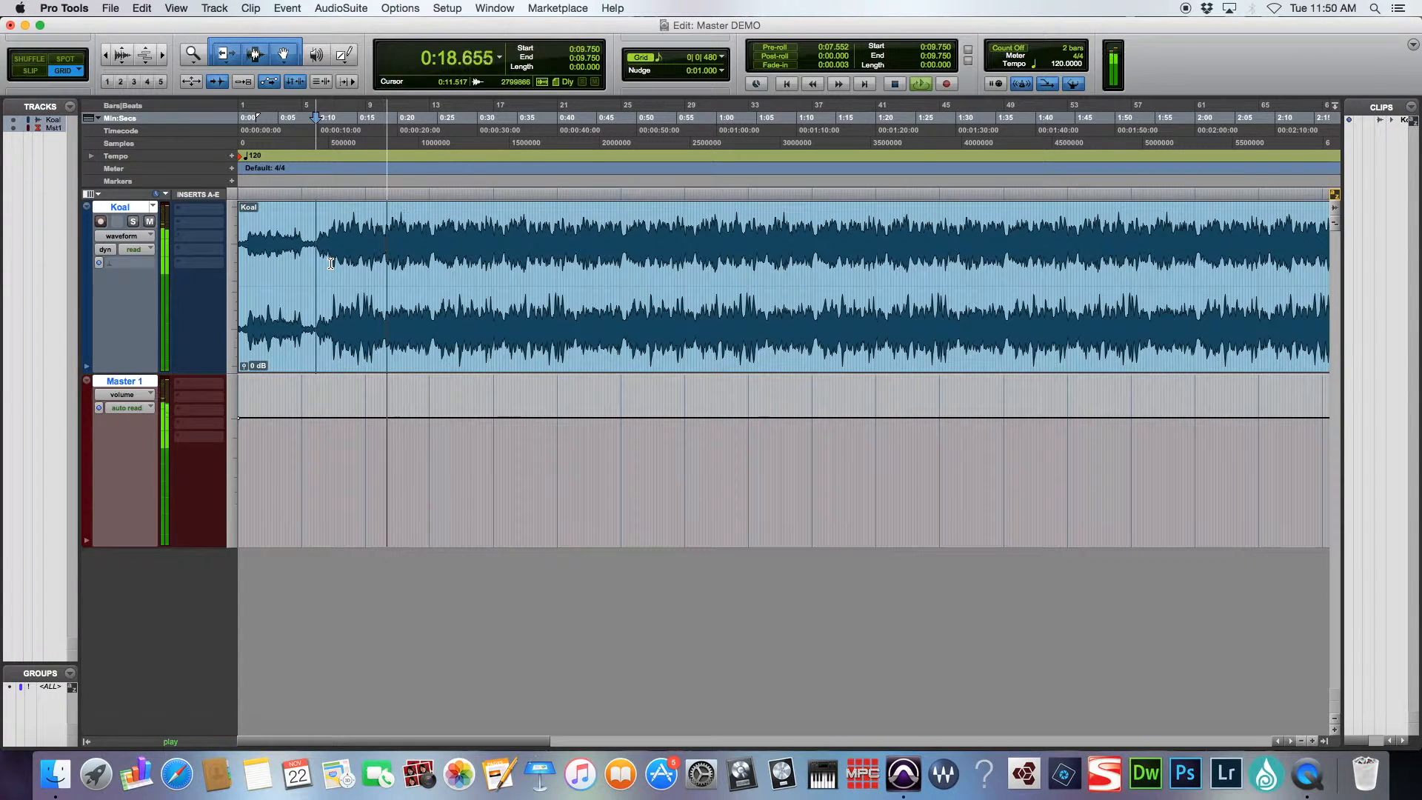
{"action": "key", "text": "super+equal"}
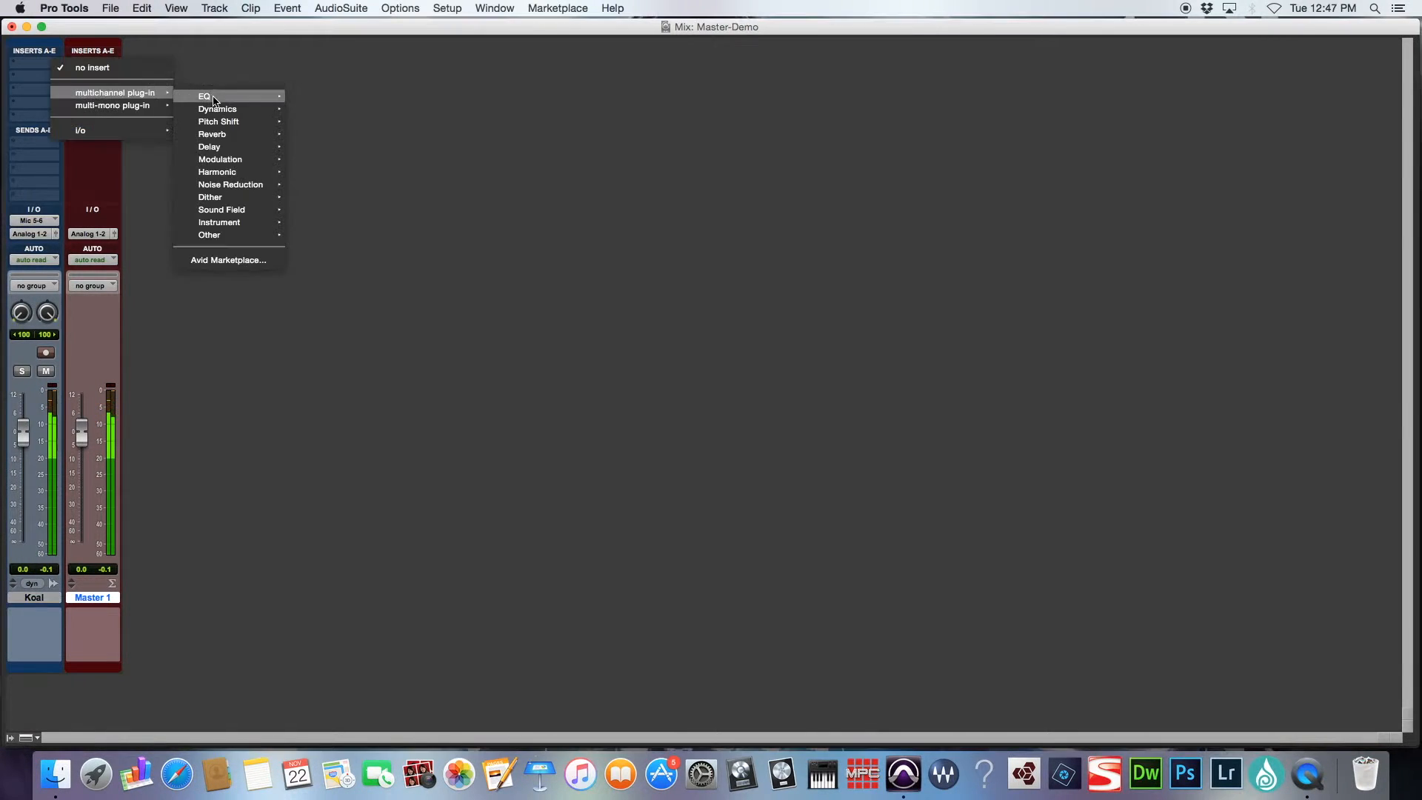
- Insert the stereo EQ3 7-Band on the Koal track's first insert slot and lower its input level to -5.5 dB
{"action": "mouse_move", "coordinate": [214, 100]}
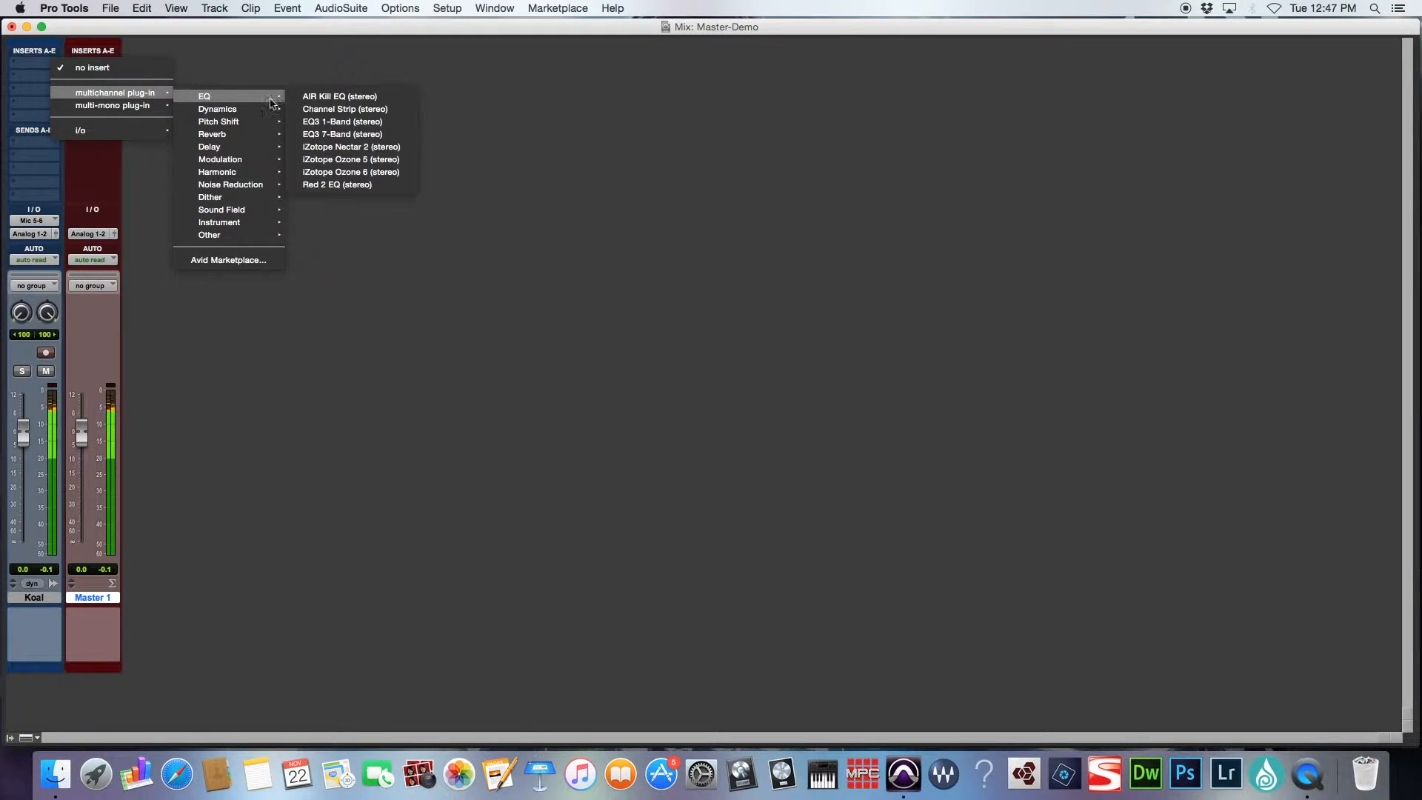
{"action": "left_click", "coordinate": [328, 135]}
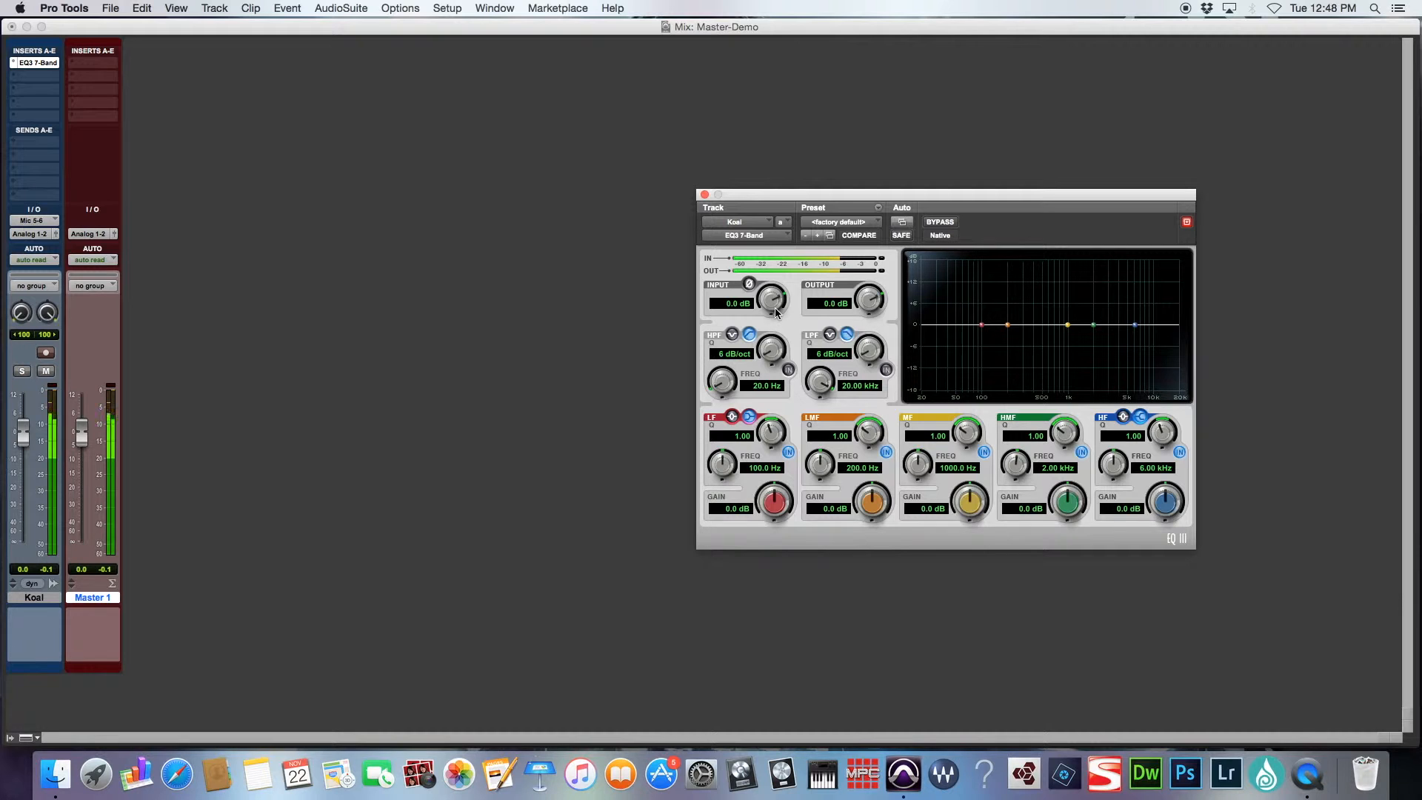
{"action": "left_click_drag", "start_coordinate": [775, 311], "coordinate": [775, 373]}
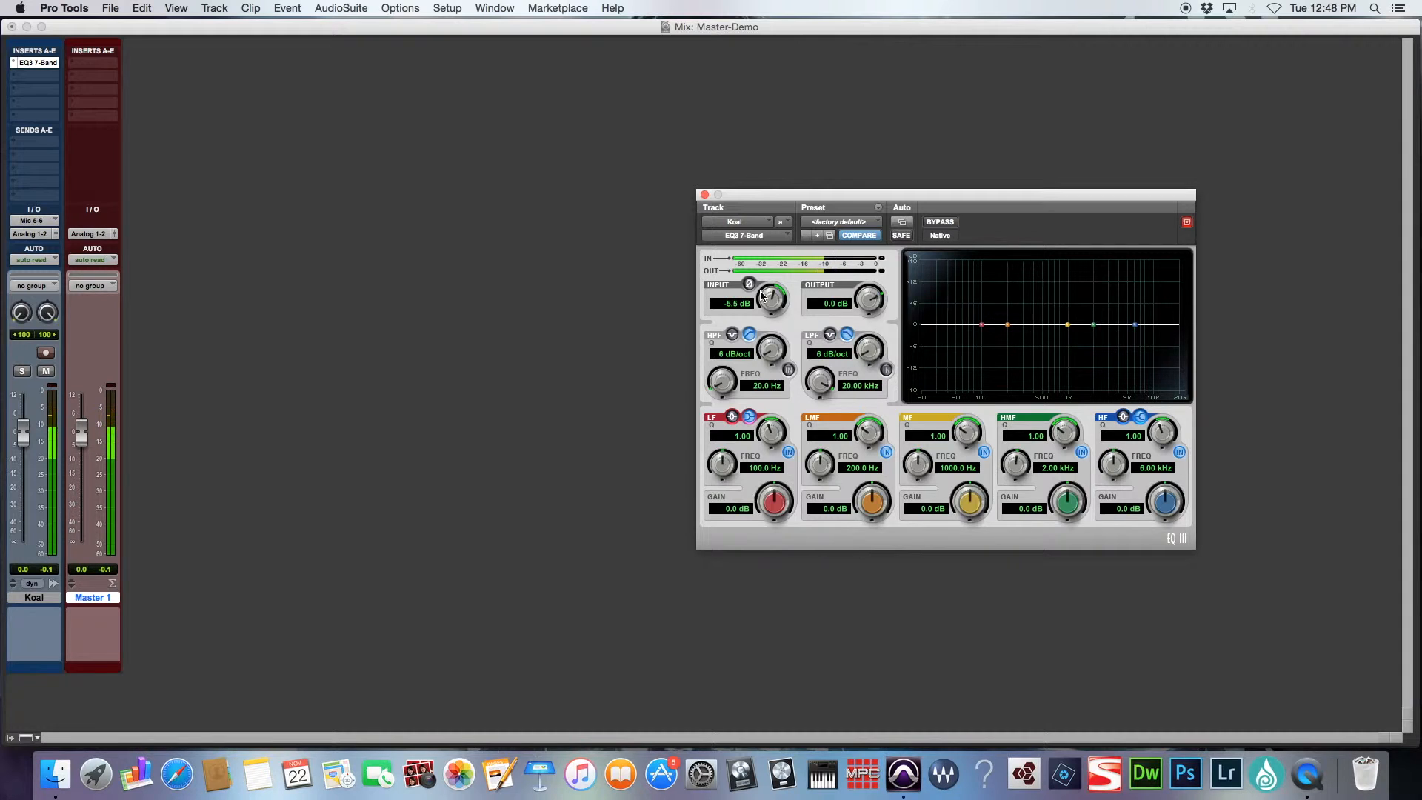
- Enable the EQ's high-pass filter with a 24 dB/oct slope at 25.8 Hz
{"action": "left_click", "coordinate": [788, 370]}
{"action": "left_click_drag", "start_coordinate": [782, 360], "coordinate": [763, 5]}
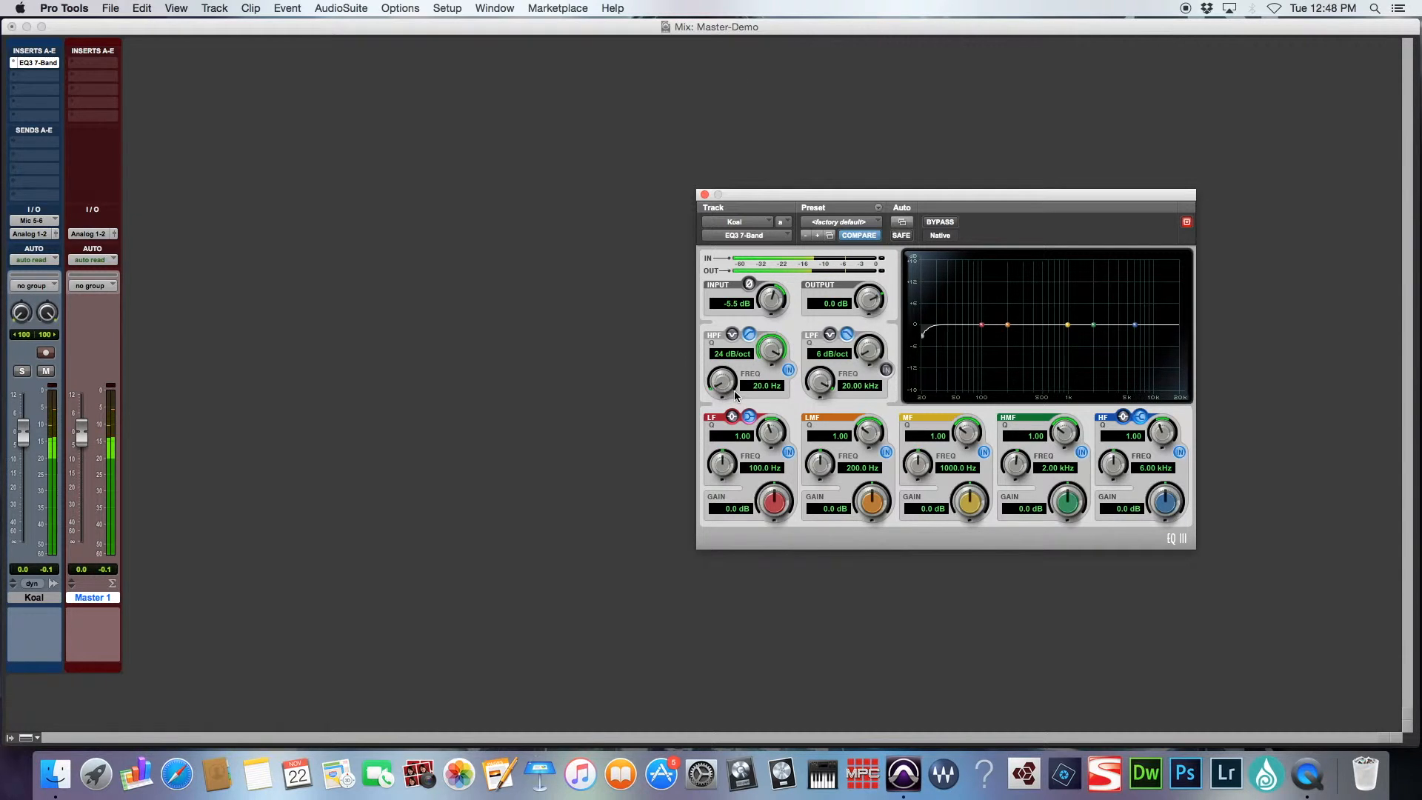
{"action": "left_click_drag", "start_coordinate": [730, 391], "coordinate": [731, 386]}
- Set the EQ's low-frequency shelf to -0.6 dB at 160.8 Hz with a Q of 2.00
{"action": "left_click_drag", "start_coordinate": [981, 325], "coordinate": [981, 335]}
{"action": "left_click", "coordinate": [981, 335], "text": "alt"}
{"action": "left_click_drag", "start_coordinate": [986, 331], "coordinate": [1000, 335]}
{"action": "left_click_drag", "start_coordinate": [775, 443], "coordinate": [789, 408]}
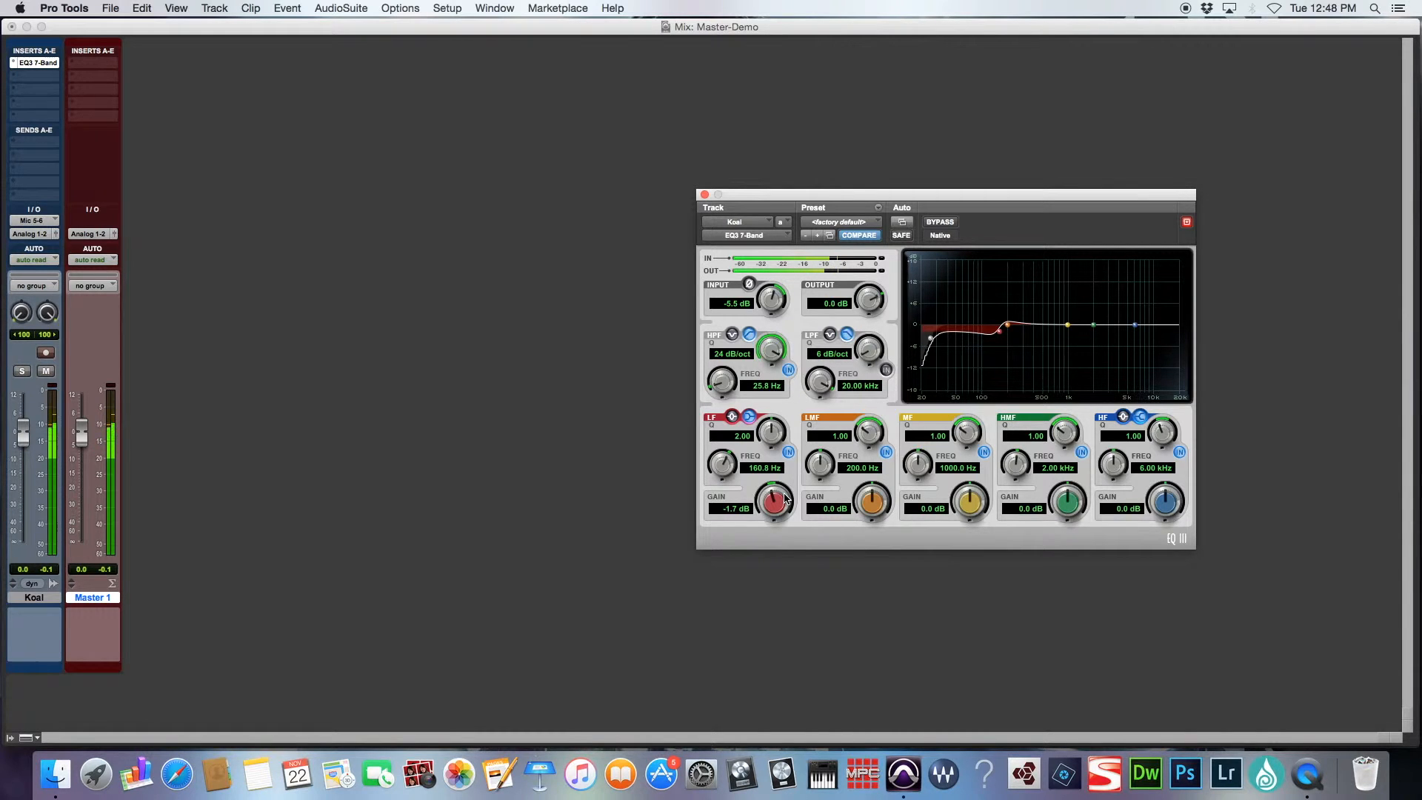
{"action": "left_click_drag", "start_coordinate": [786, 499], "coordinate": [791, 493]}
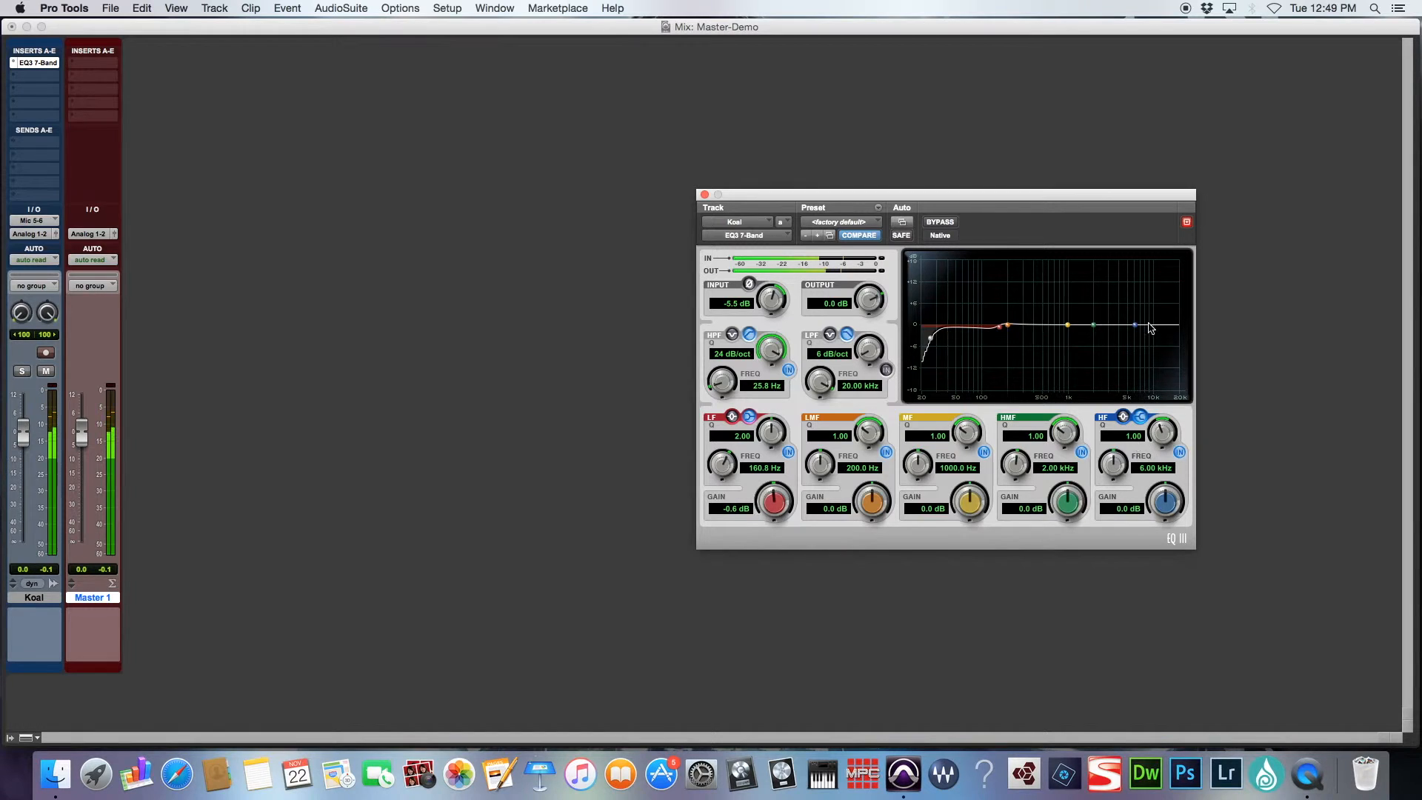
- Change the EQ's HF band to a peak with a 1.1 dB boost at 6.71 kHz and close the plug-in window
{"action": "left_click", "coordinate": [1123, 416]}
{"action": "left_click_drag", "start_coordinate": [1135, 326], "coordinate": [1140, 325]}
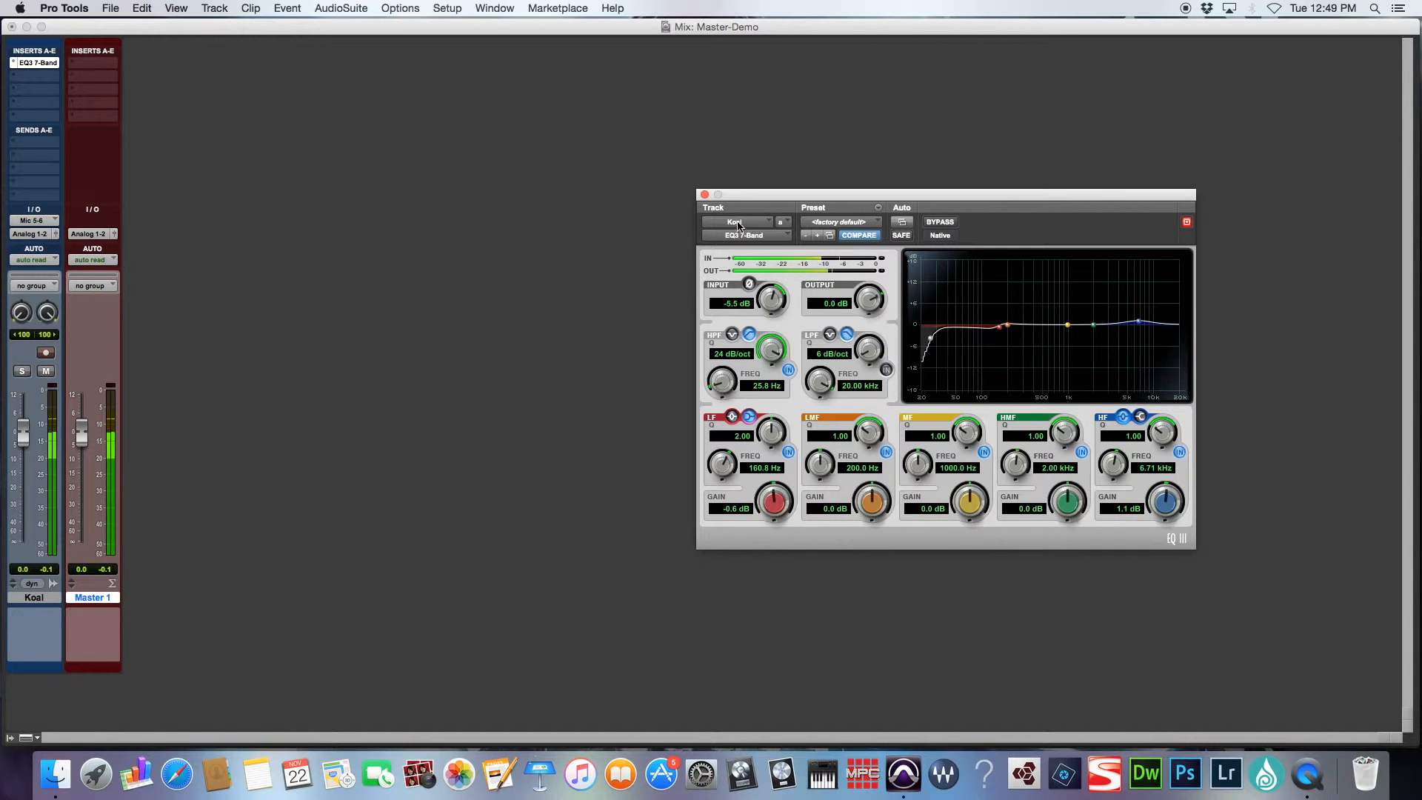
{"action": "left_click", "coordinate": [705, 194]}
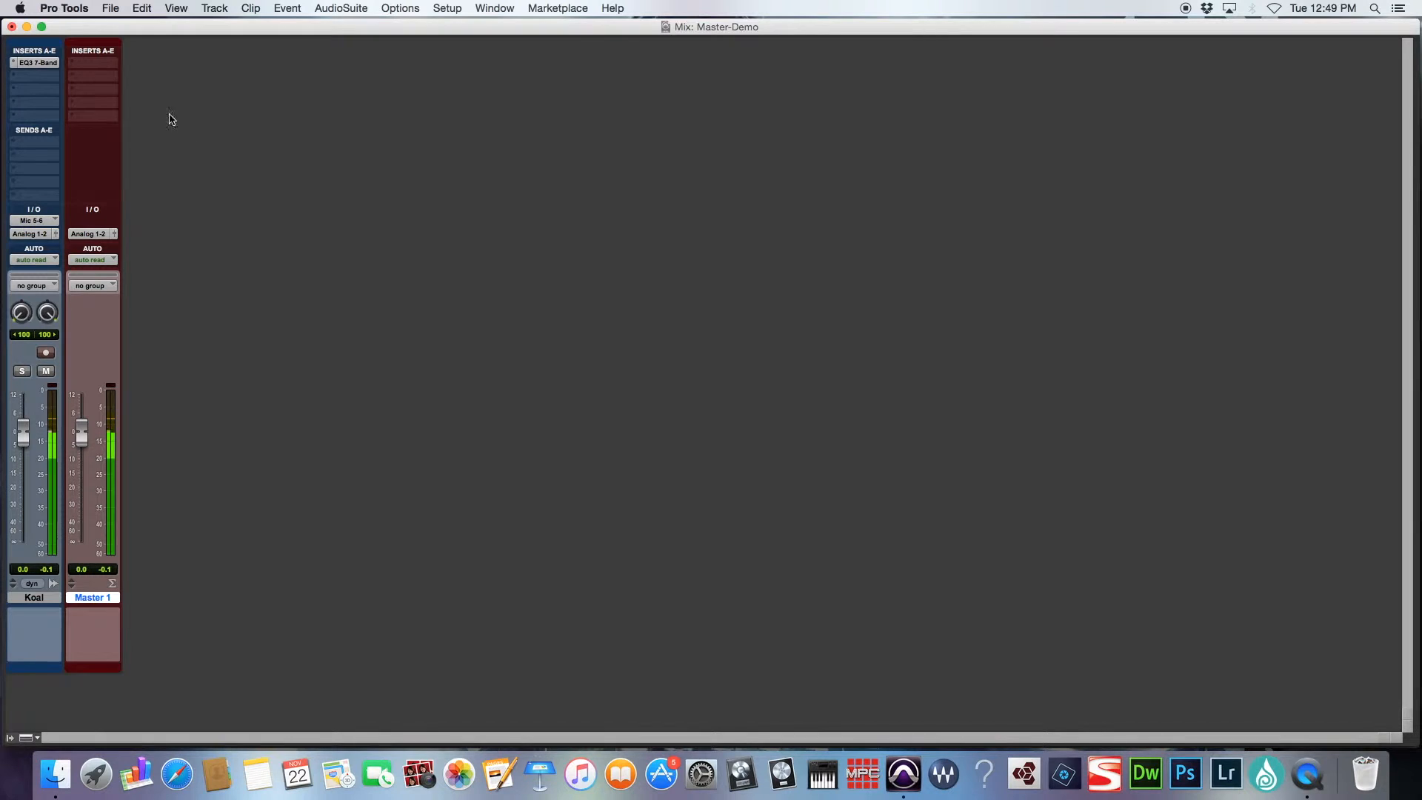
{"action": "left_click", "coordinate": [47, 62]}
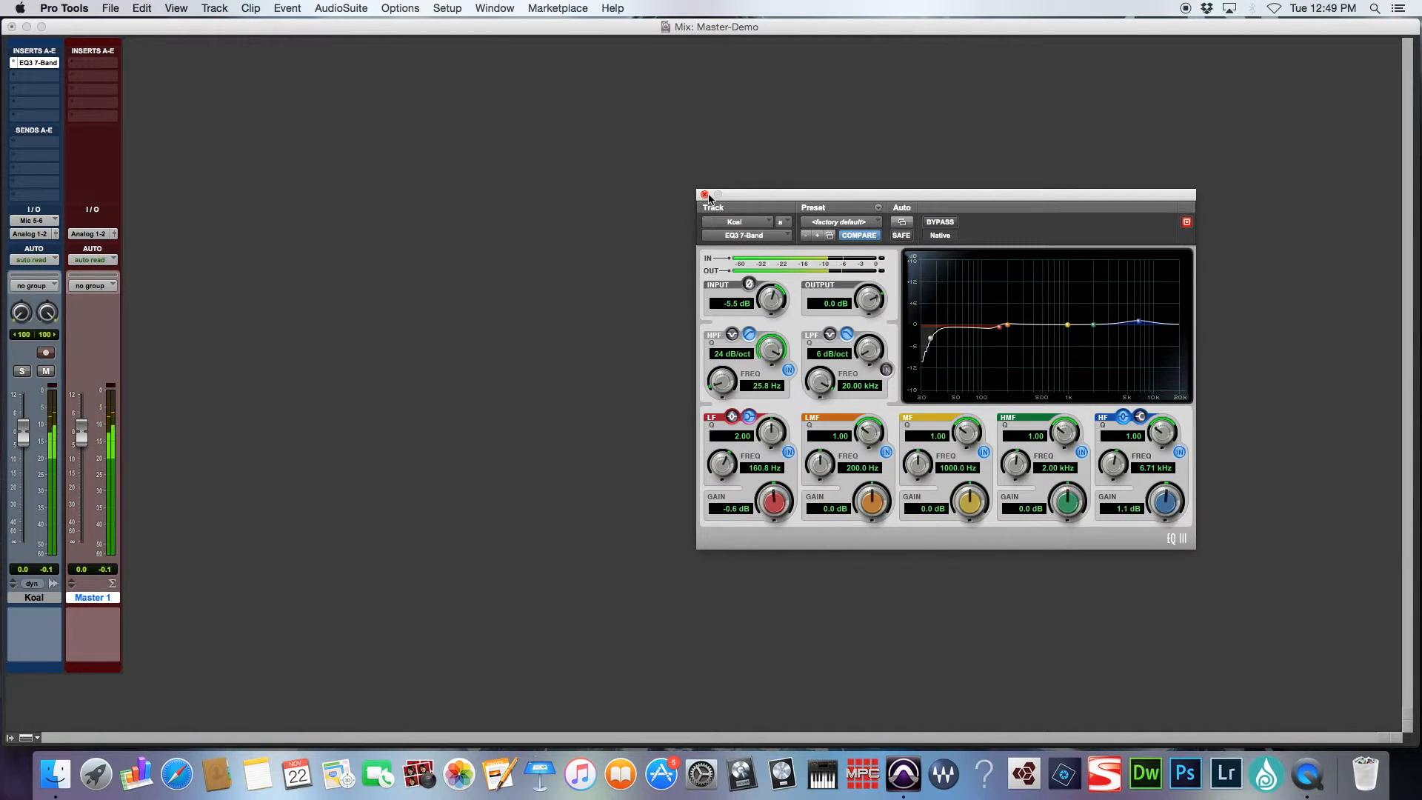
{"action": "left_click", "coordinate": [705, 195]}
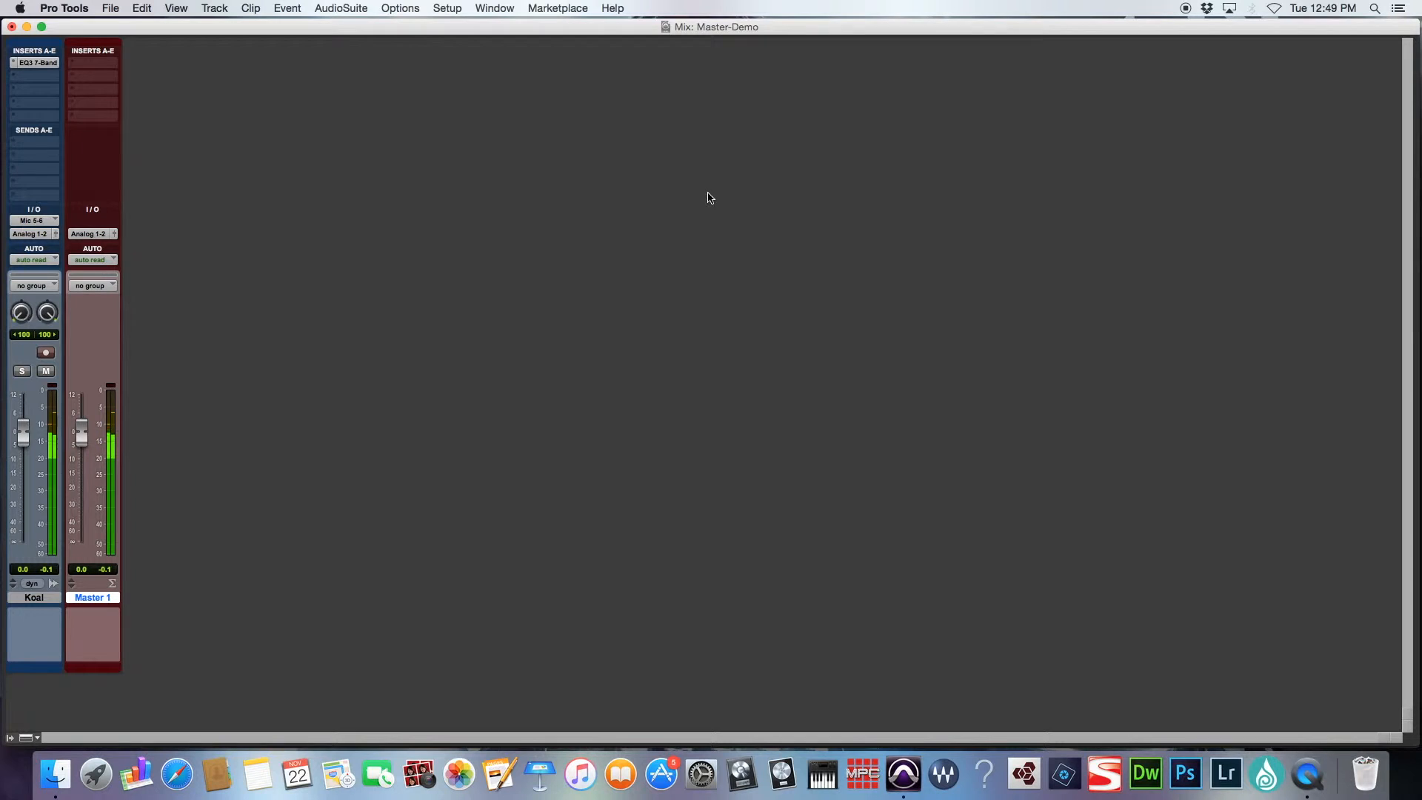
- Insert the stereo Dyn3 Compressor/Limiter on Koal's second insert slot and set its threshold to -17.4 dB
{"action": "left_click", "coordinate": [47, 77]}
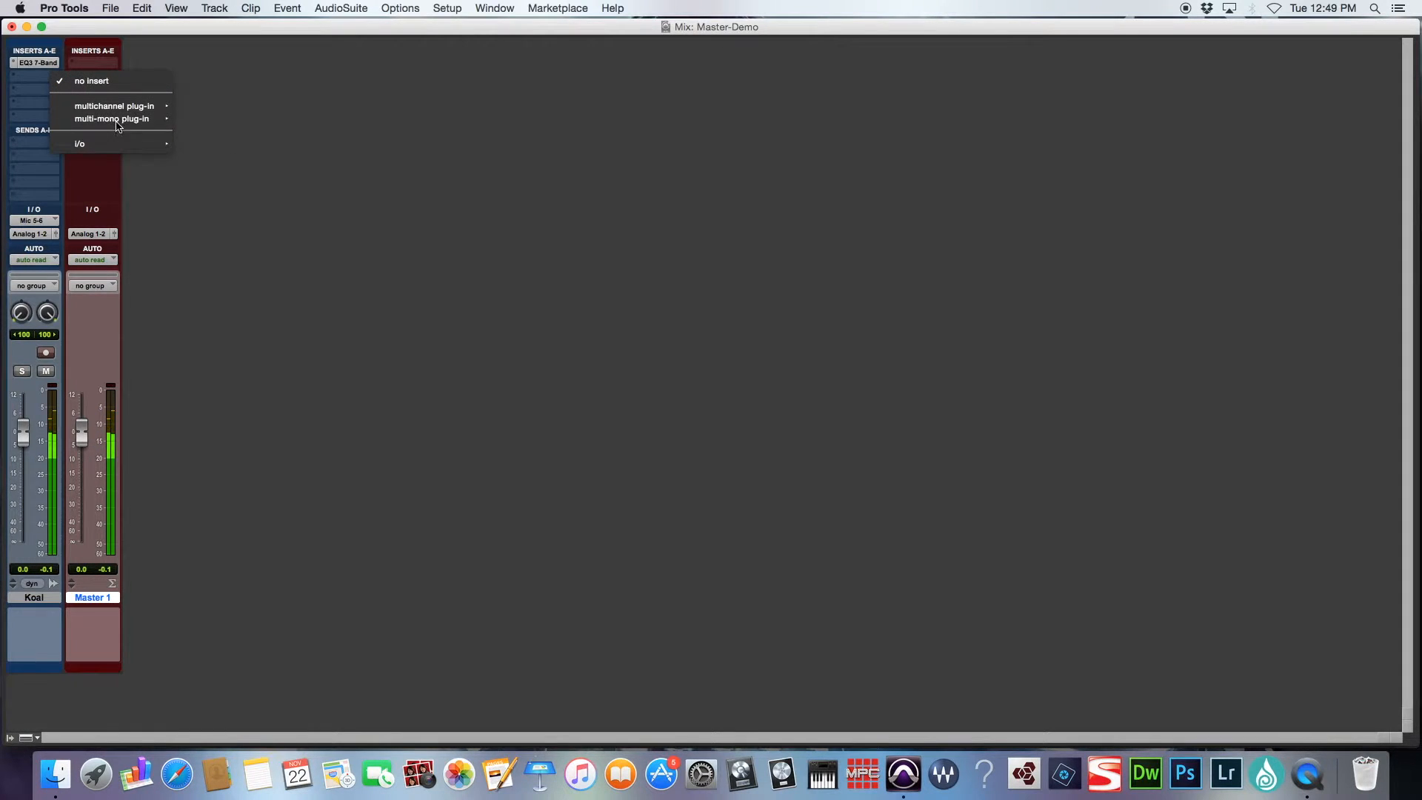
{"action": "mouse_move", "coordinate": [115, 106]}
{"action": "mouse_move", "coordinate": [222, 122]}
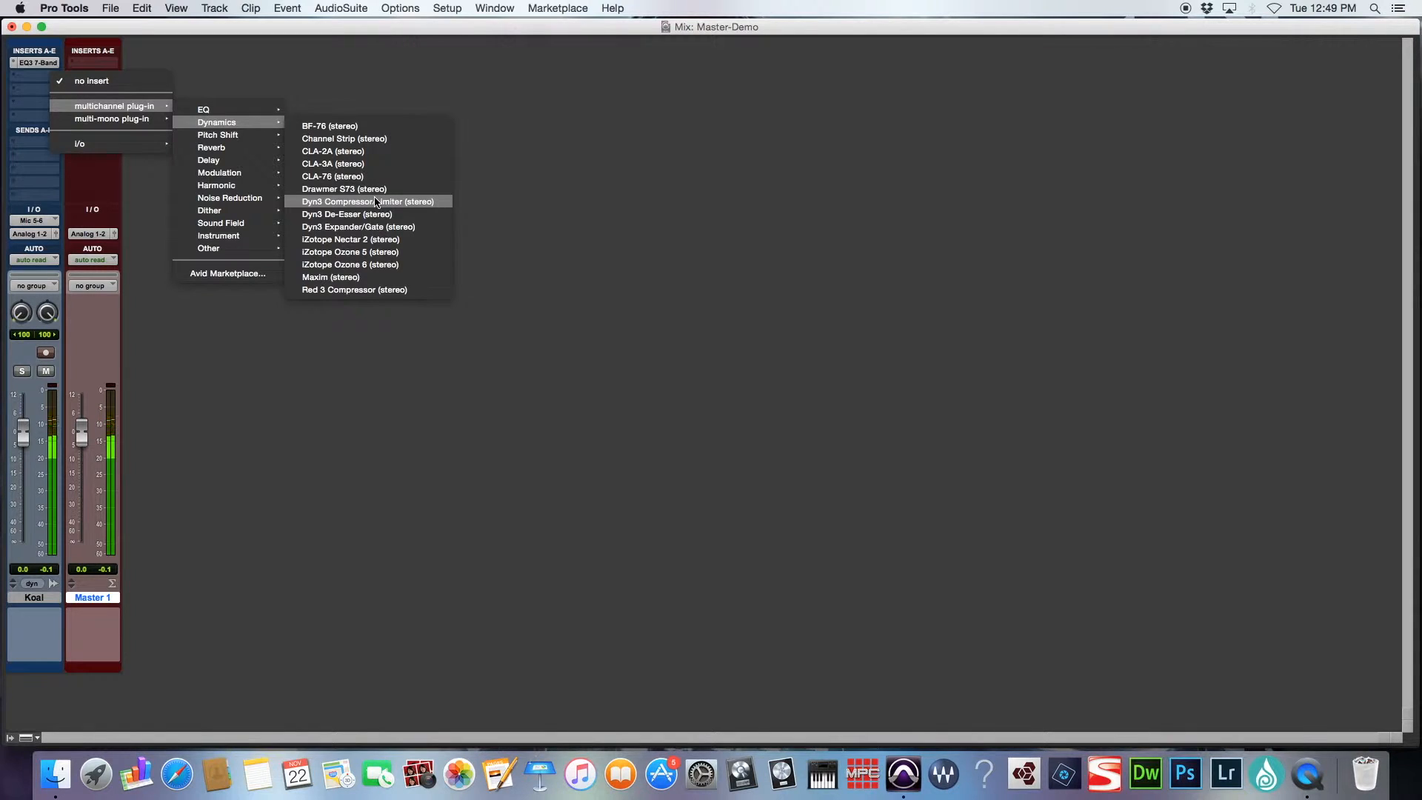
{"action": "left_click", "coordinate": [421, 209]}
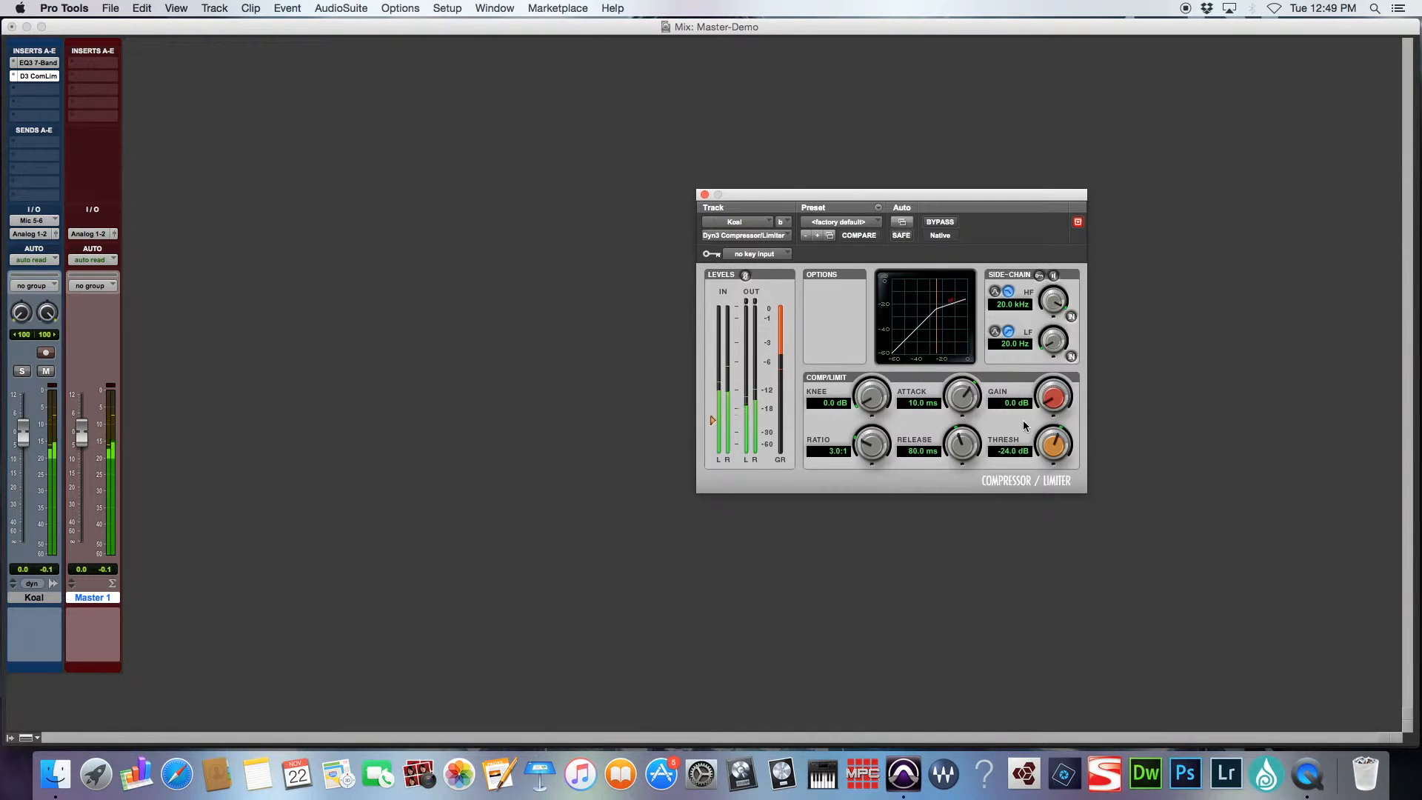
{"action": "left_click_drag", "start_coordinate": [1060, 452], "coordinate": [1063, 436]}
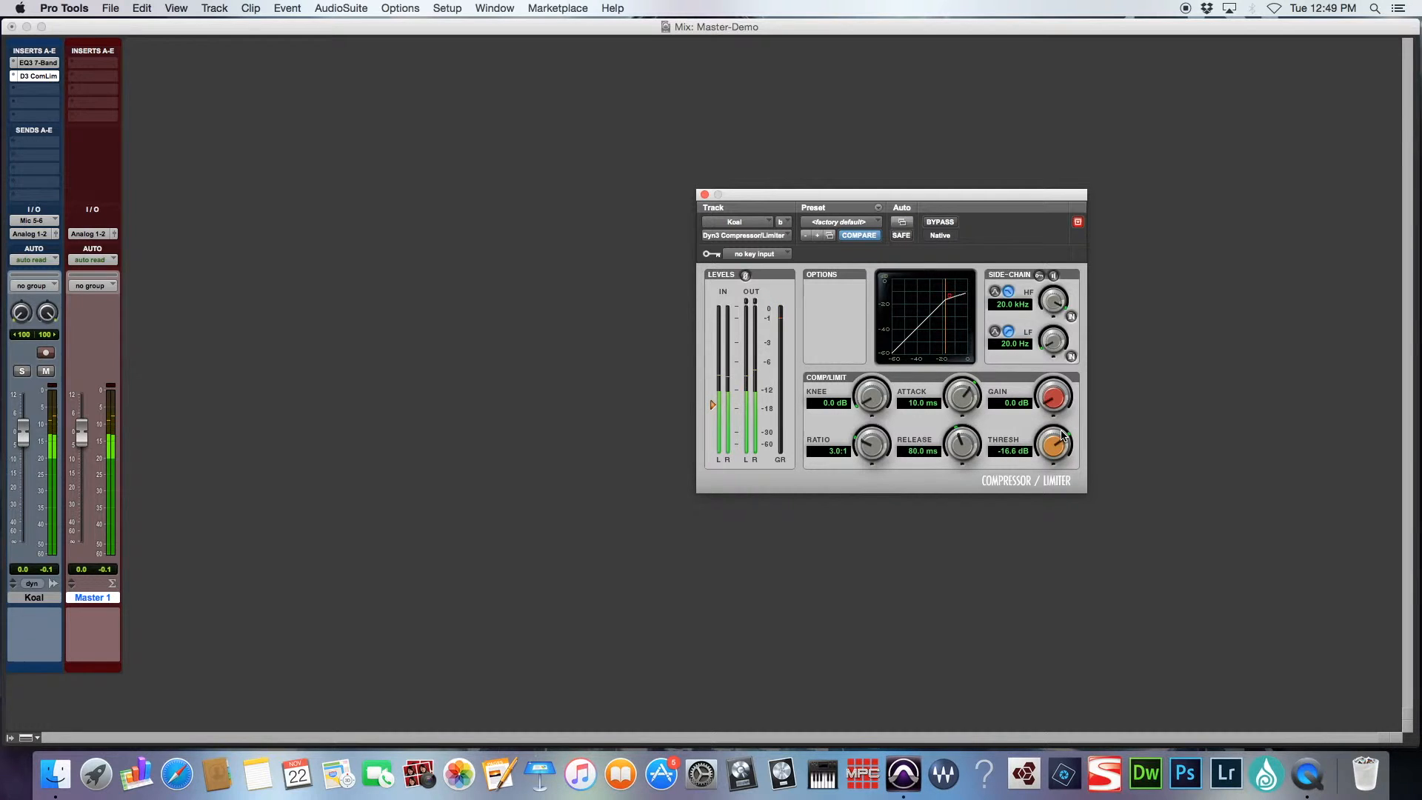
{"action": "left_click_drag", "start_coordinate": [1063, 435], "coordinate": [1062, 441]}
{"action": "left_click_drag", "start_coordinate": [1060, 439], "coordinate": [1061, 440]}
- Set the compressor's attack to 15.5 ms, knee to 2.5 dB and gain to 0.7 dB, and close its window
{"action": "left_click_drag", "start_coordinate": [964, 398], "coordinate": [967, 384]}
{"action": "left_click_drag", "start_coordinate": [967, 383], "coordinate": [967, 390]}
{"action": "left_click_drag", "start_coordinate": [863, 405], "coordinate": [863, 382]}
{"action": "left_click_drag", "start_coordinate": [1052, 401], "coordinate": [1051, 396]}
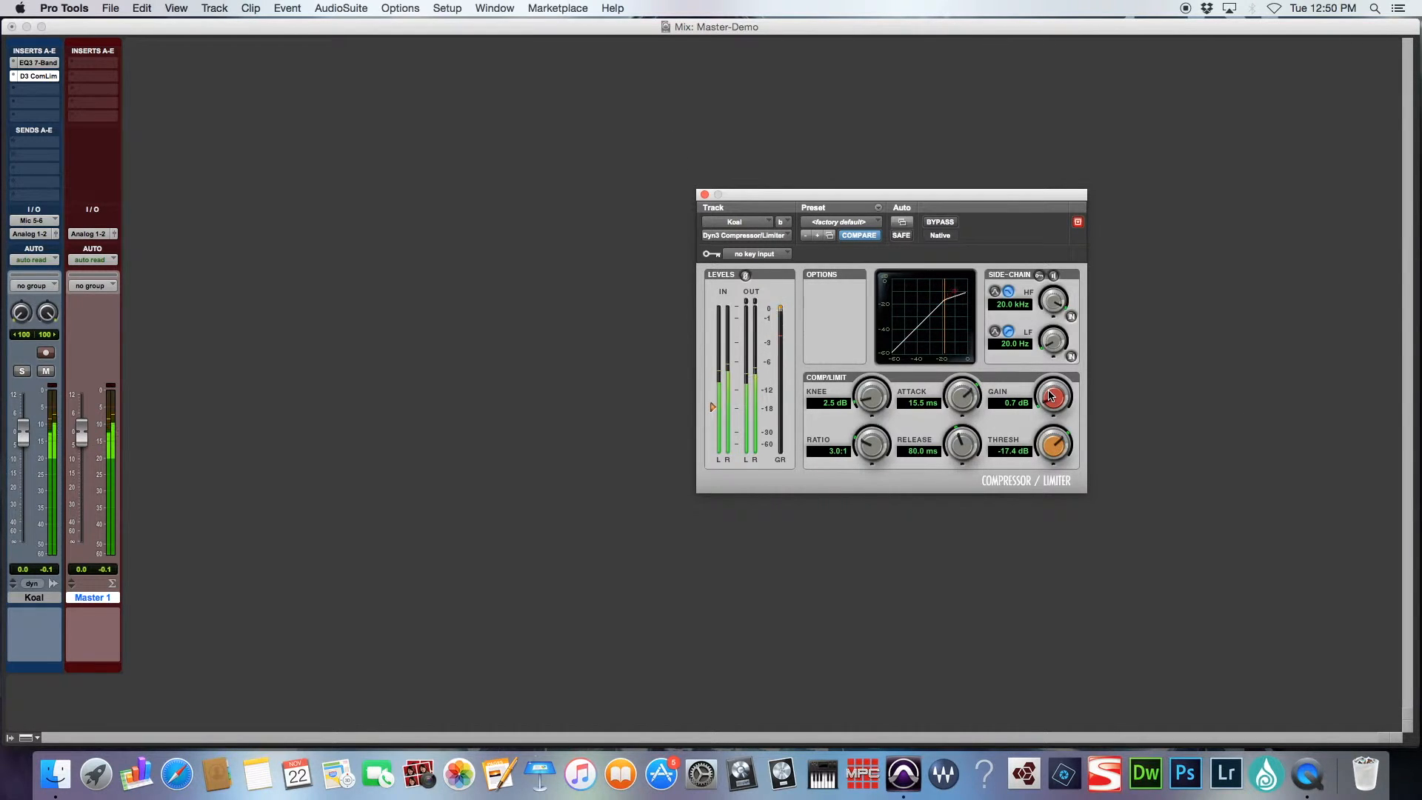
{"action": "left_click", "coordinate": [705, 195]}
- Insert the stereo BF-76 on Koal's third insert slot, adjust its attack, input and output slightly, and close its window
{"action": "left_click", "coordinate": [51, 90]}
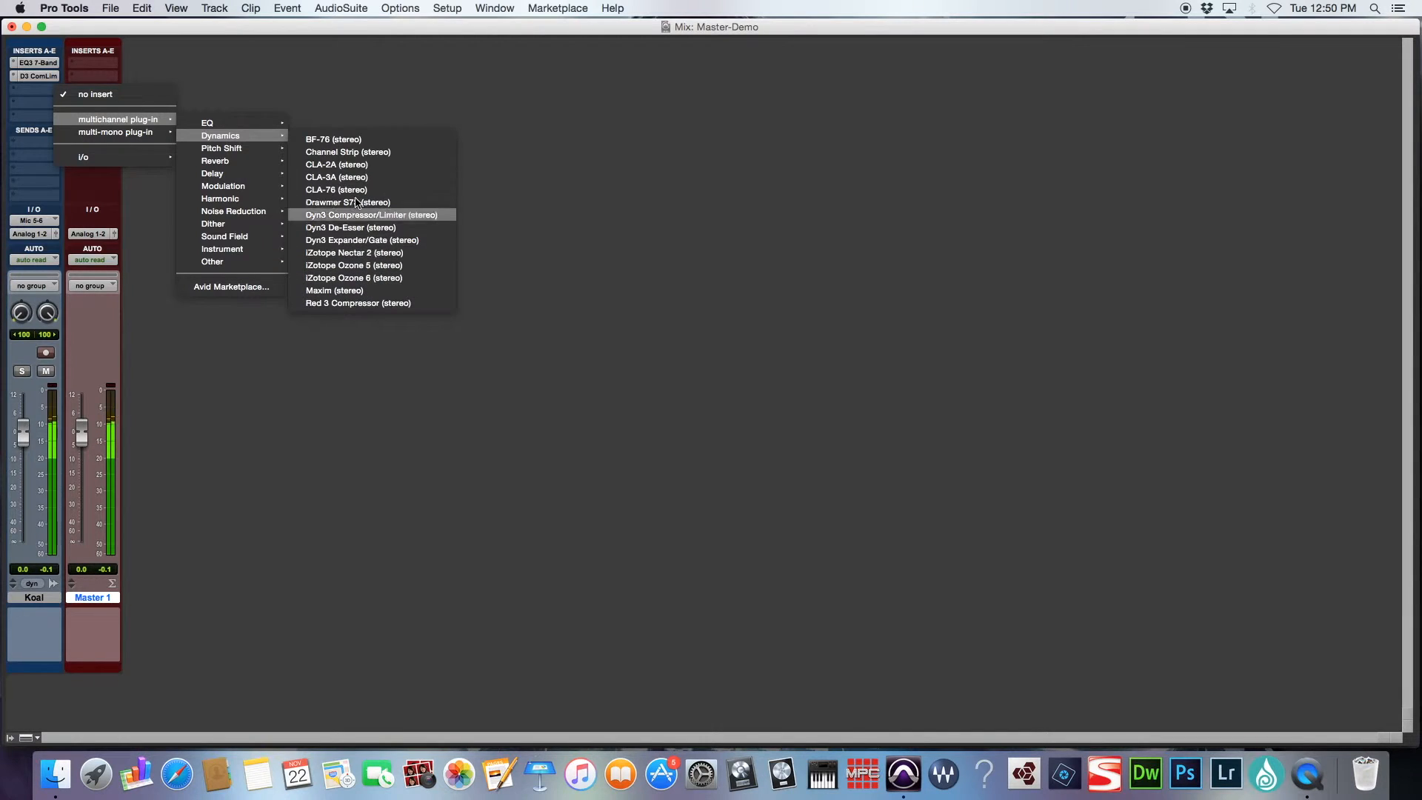
{"action": "left_click", "coordinate": [356, 142]}
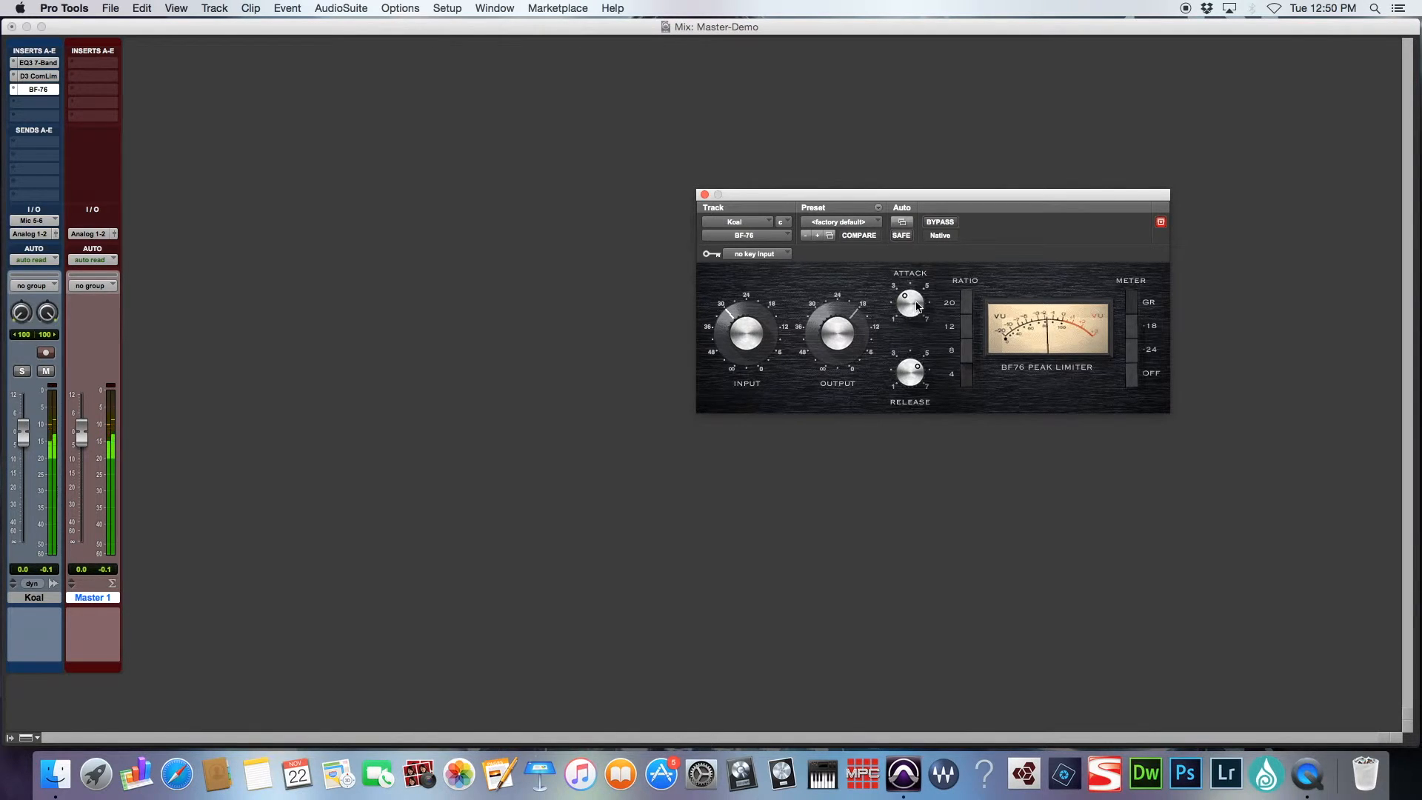
{"action": "left_click_drag", "start_coordinate": [919, 298], "coordinate": [920, 295]}
{"action": "left_click_drag", "start_coordinate": [748, 348], "coordinate": [750, 351]}
{"action": "left_click_drag", "start_coordinate": [837, 335], "coordinate": [839, 329]}
{"action": "left_click", "coordinate": [704, 194]}
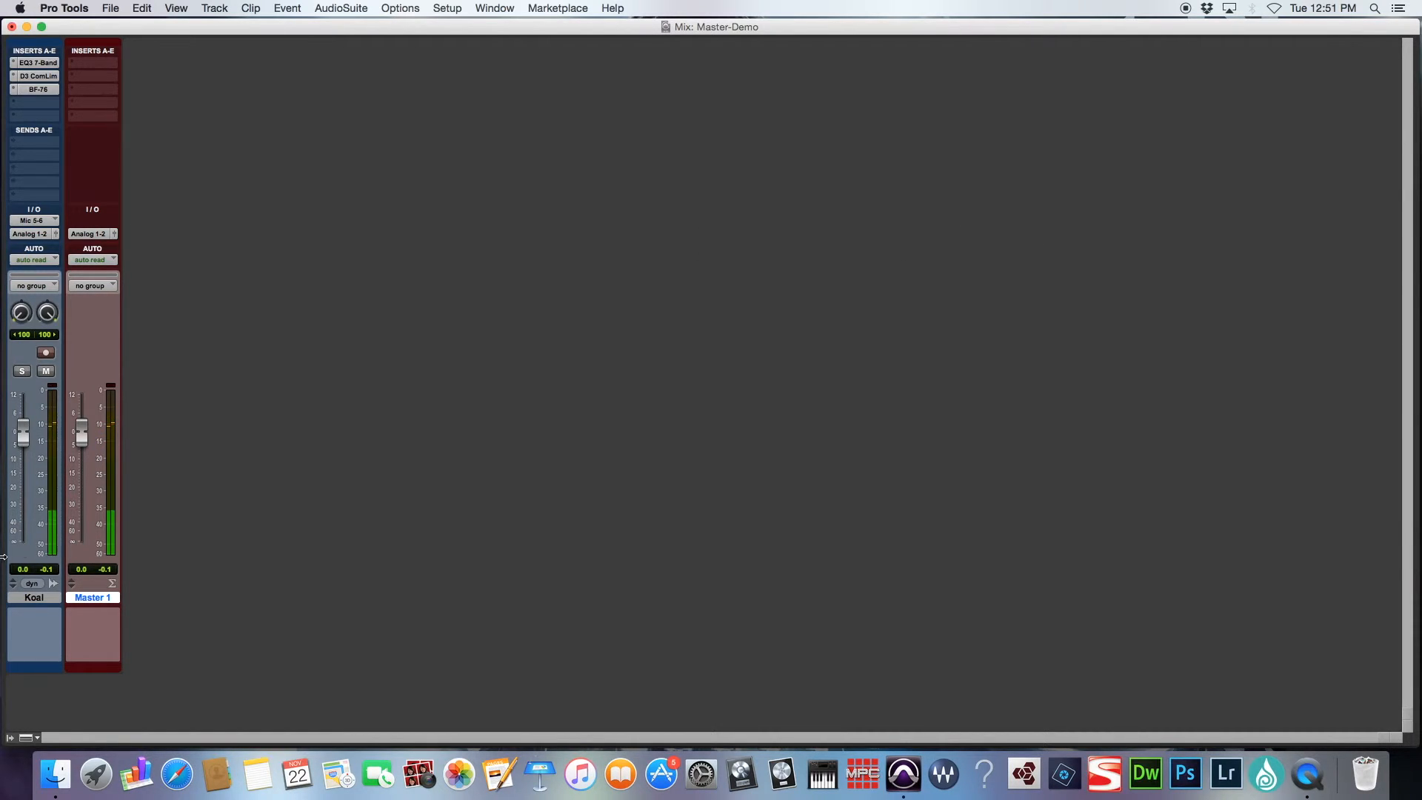
- Insert the stereo Maxim limiter on Koal's fourth insert slot
{"action": "left_click", "coordinate": [41, 113]}
{"action": "mouse_move", "coordinate": [70, 134]}
{"action": "mouse_move", "coordinate": [234, 152]}
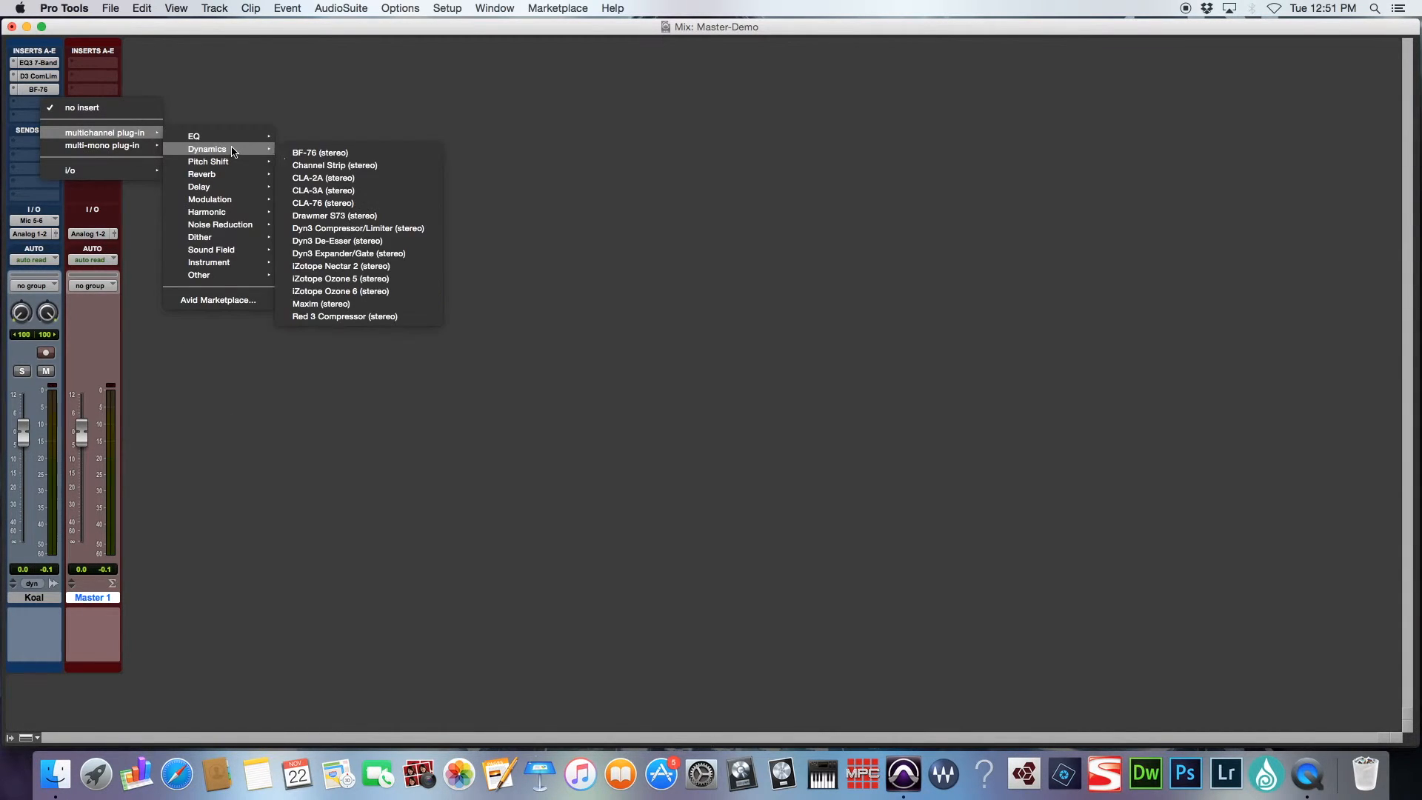
{"action": "left_click", "coordinate": [345, 305]}
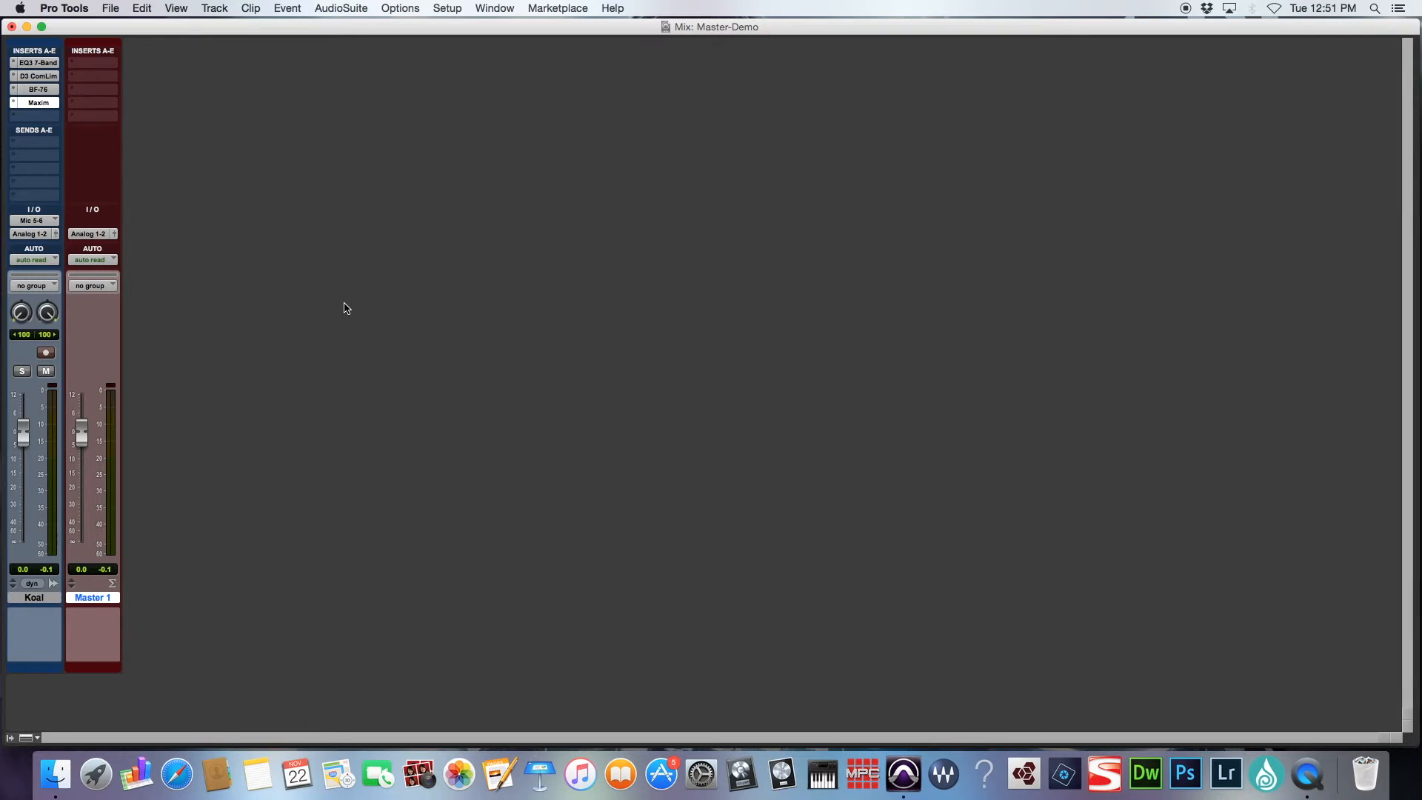
{"action": "key", "text": "super+equal"}
{"action": "key", "text": "space"}
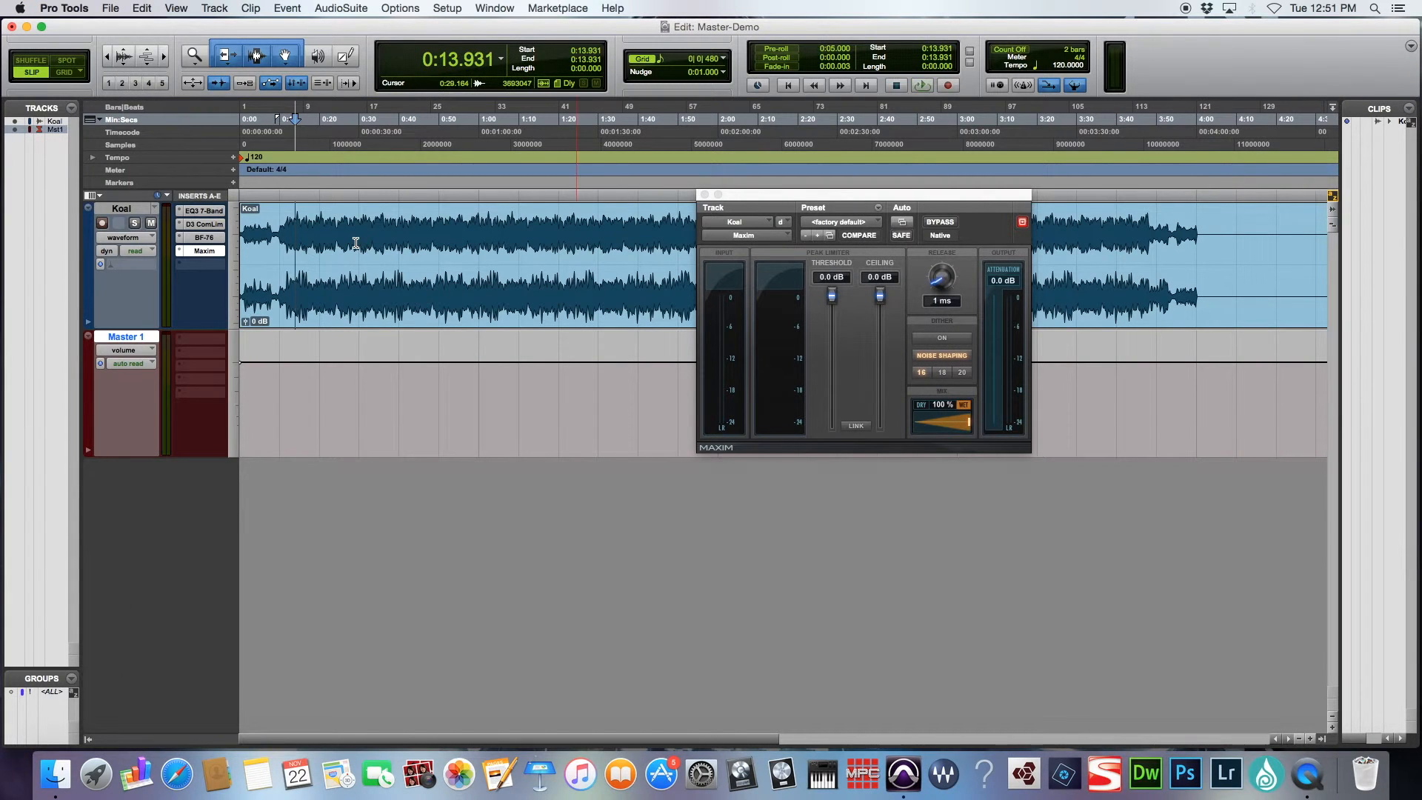
{"action": "key", "text": "super+e"}
{"action": "key", "text": "space"}
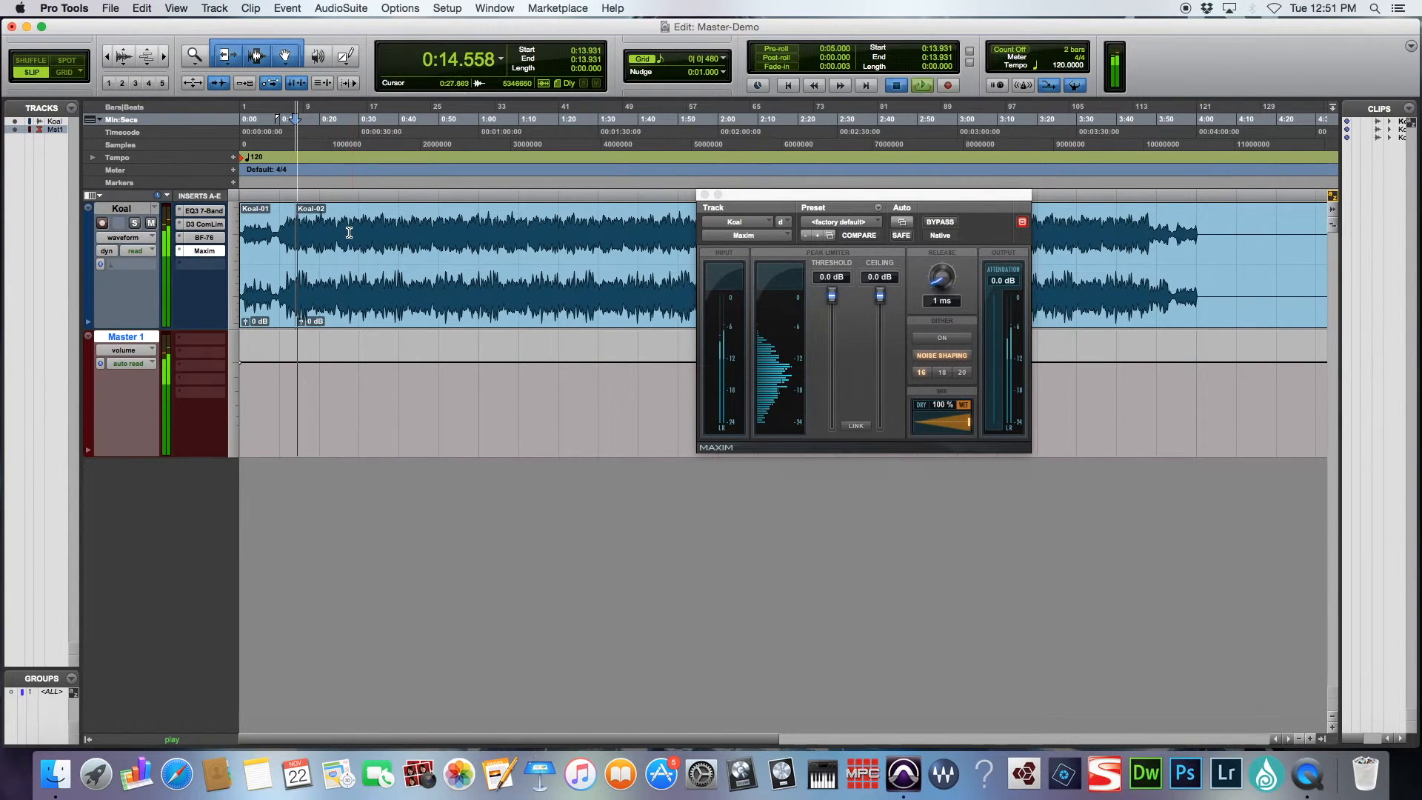
{"action": "key", "text": "space"}
{"action": "key", "text": "super+z"}
- Play the song from 0:13.931 and set the Maxim ceiling to -0.1 dB in the Mix window
{"action": "key", "text": "space"}
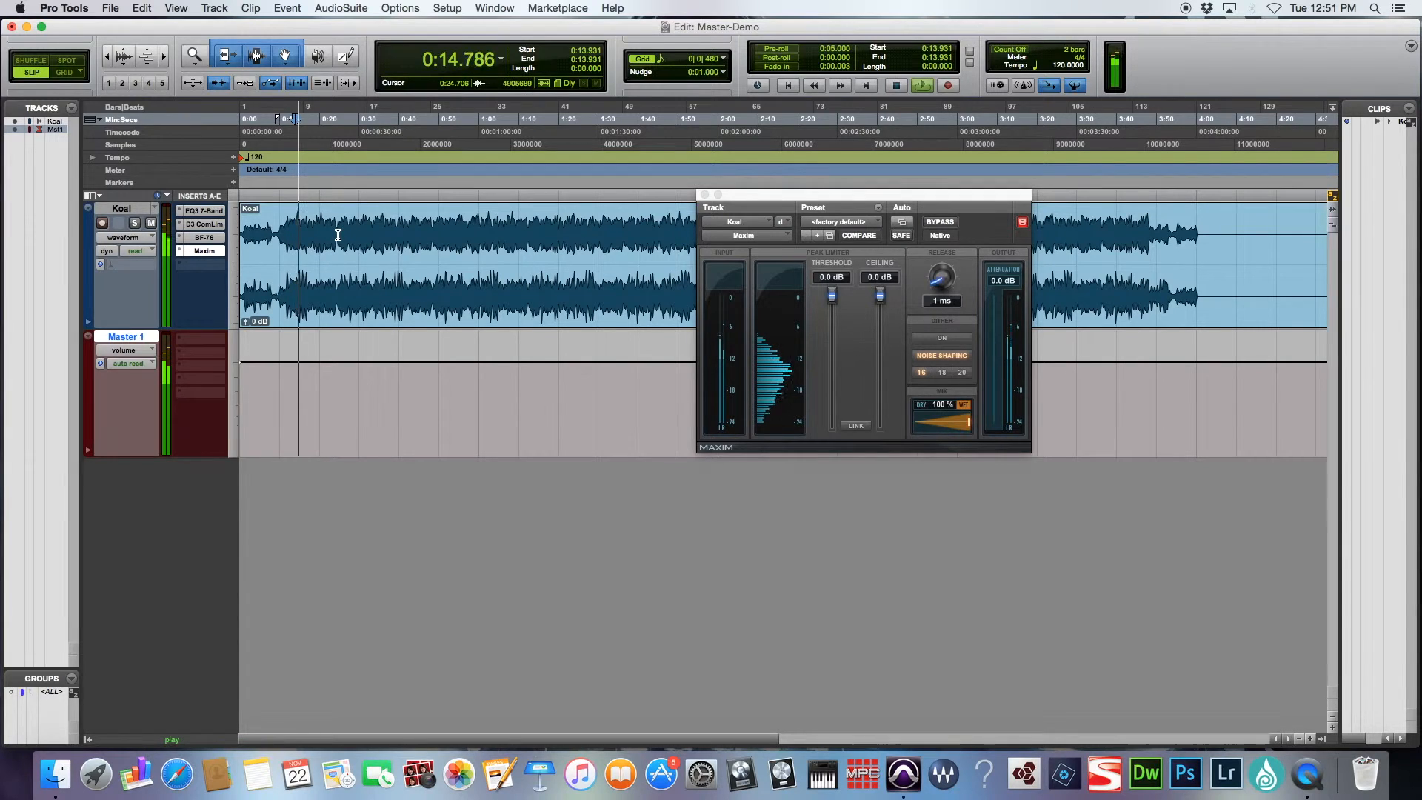
{"action": "key", "text": "super+equal"}
{"action": "left_click_drag", "start_coordinate": [886, 296], "coordinate": [886, 298]}
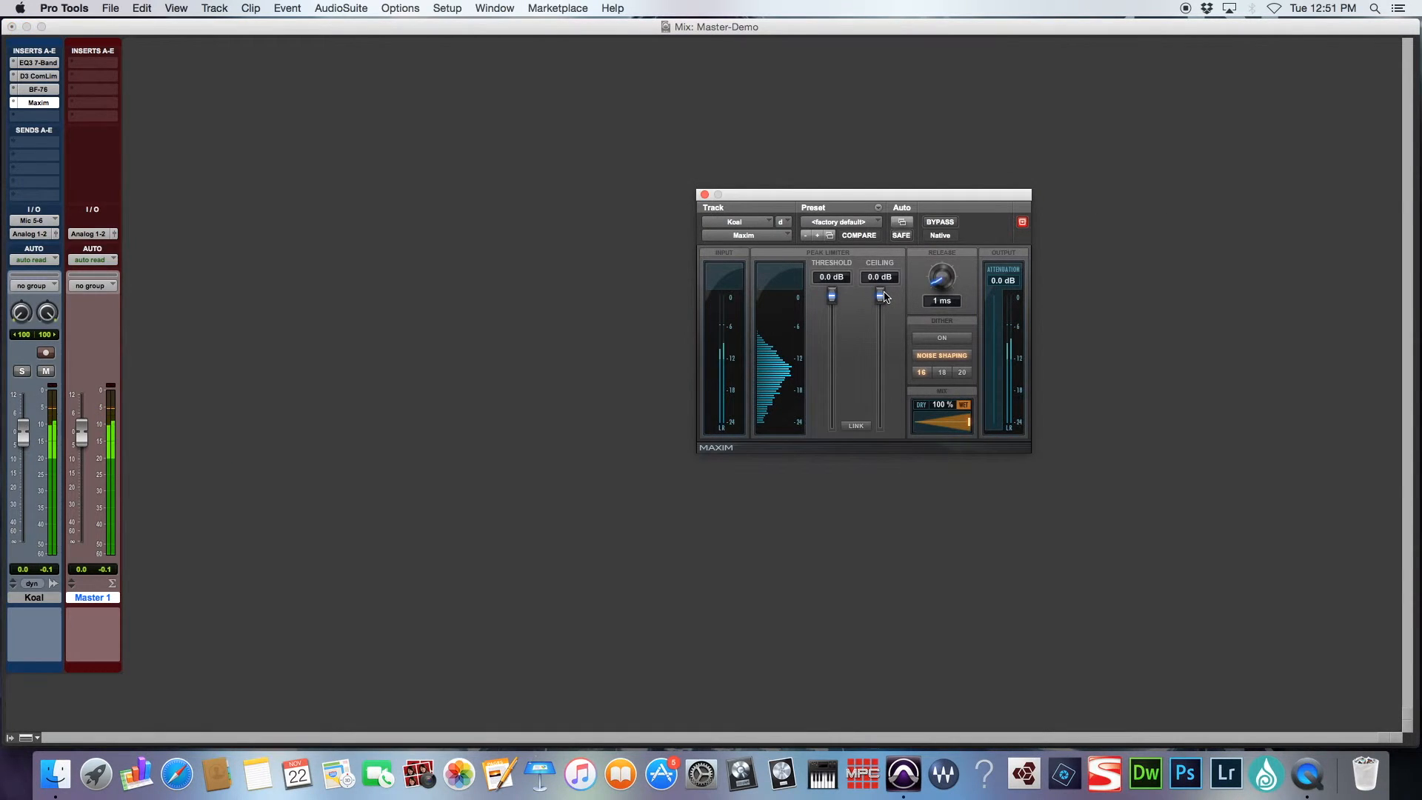
- Move Maxim to Koal's fifth insert slot and insert the AIR Stereo Width plug-in in the freed fourth slot
{"action": "left_click_drag", "start_coordinate": [35, 103], "coordinate": [50, 108]}
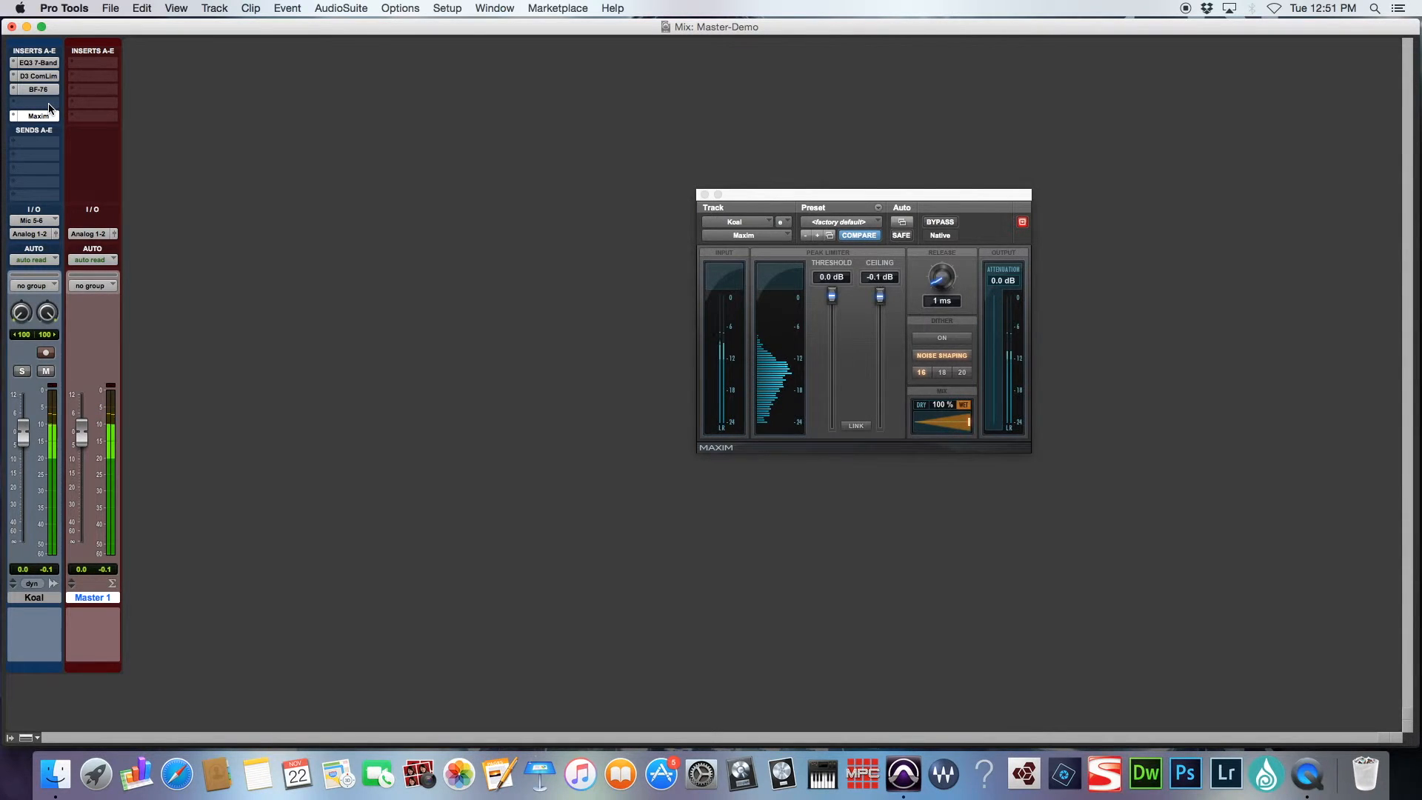
{"action": "left_click", "coordinate": [49, 107]}
{"action": "mouse_move", "coordinate": [87, 132]}
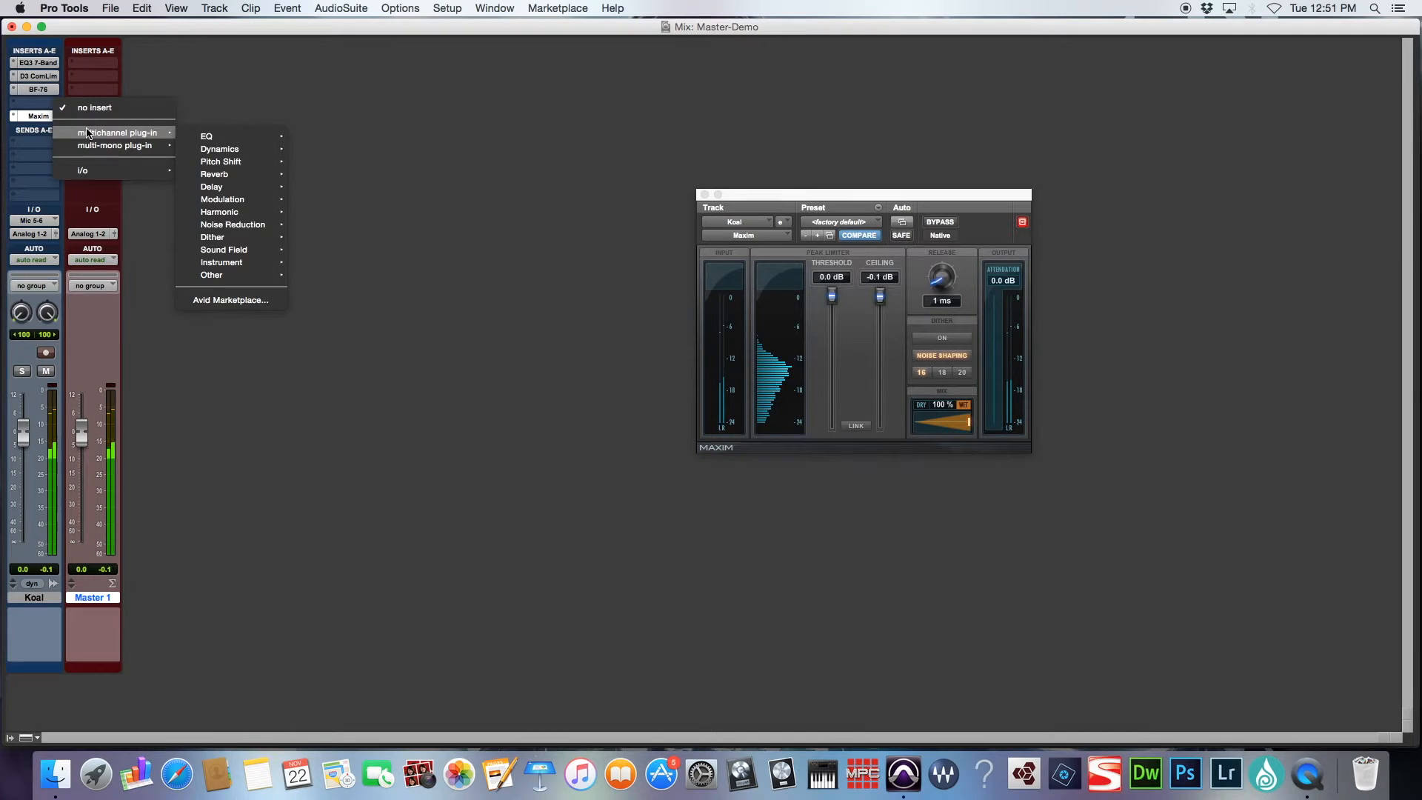
{"action": "mouse_move", "coordinate": [278, 225]}
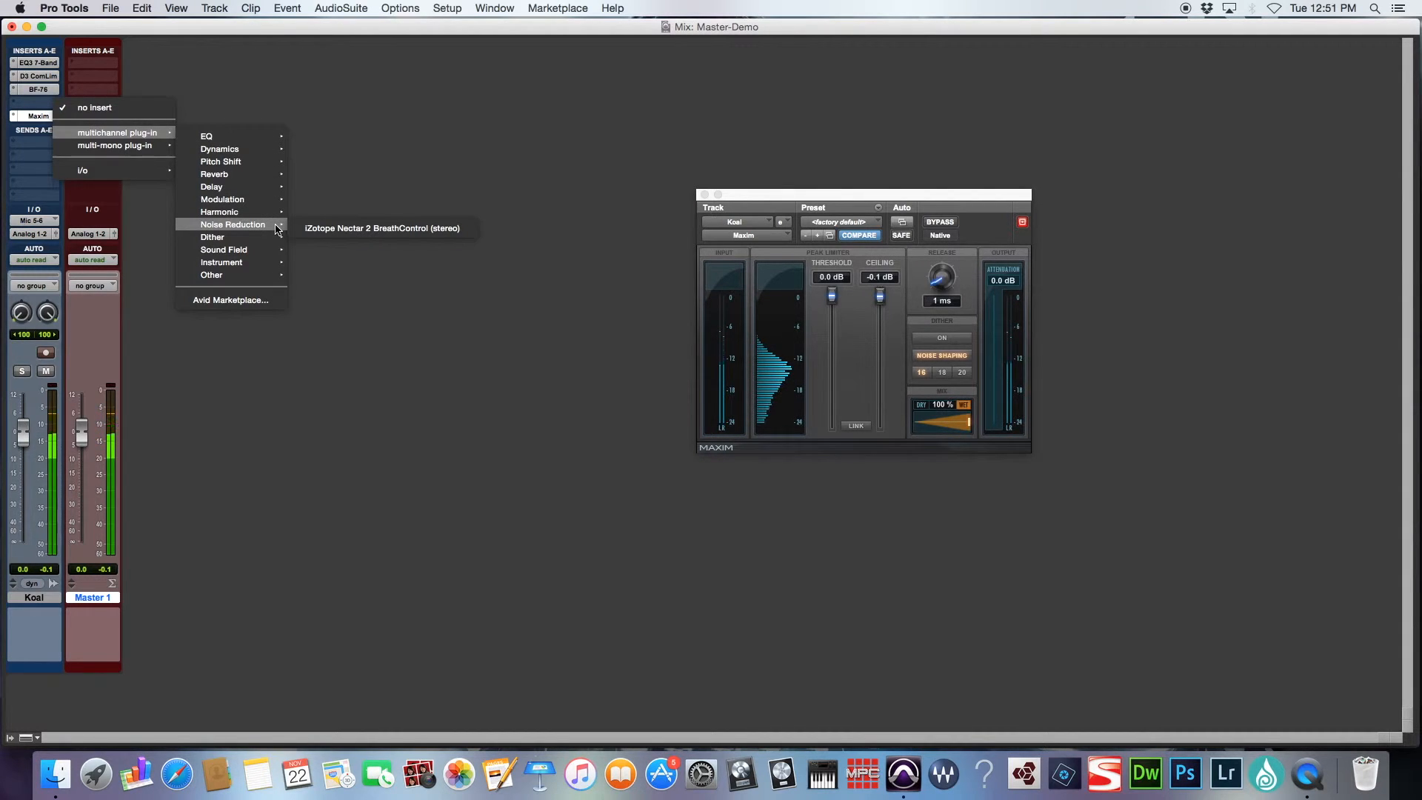
{"action": "mouse_move", "coordinate": [276, 250]}
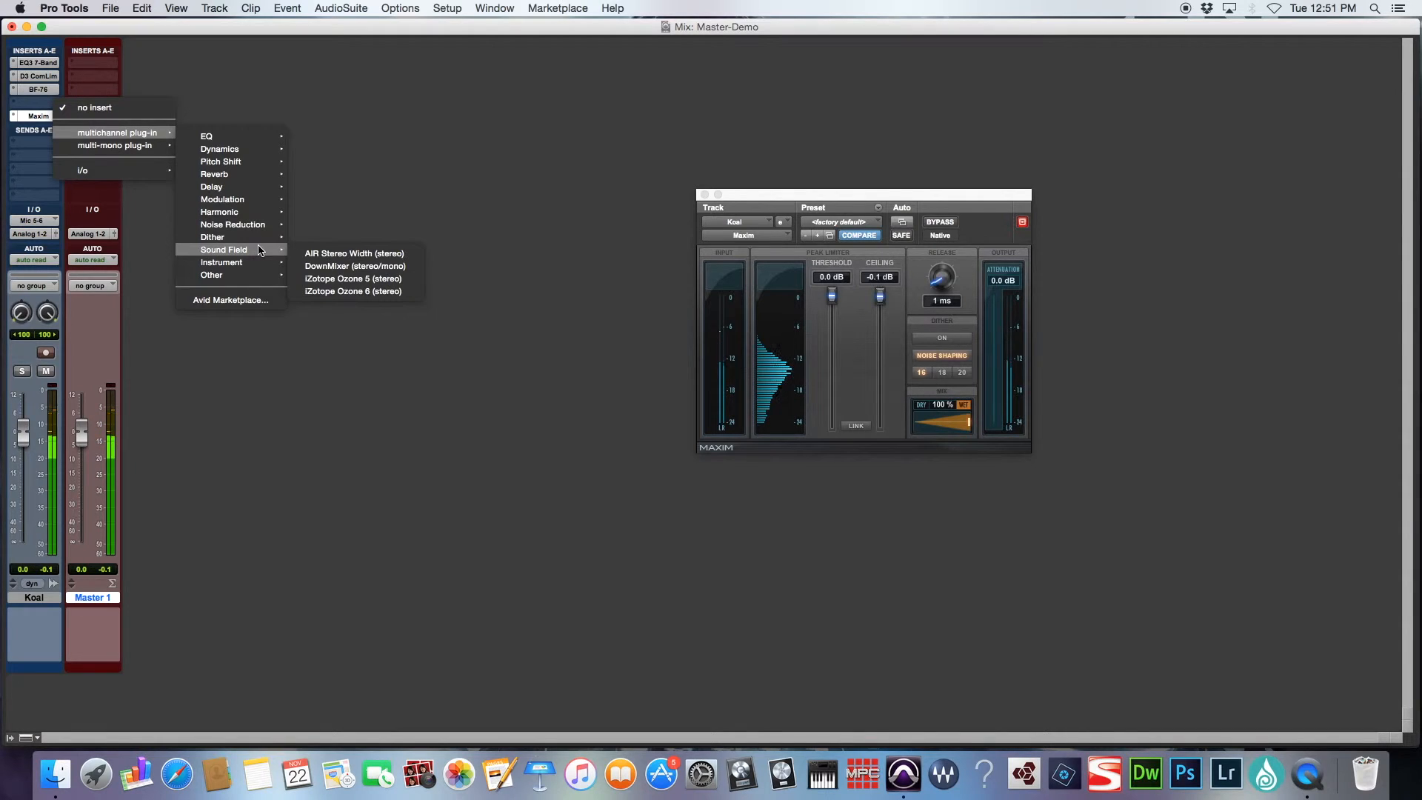
{"action": "left_click", "coordinate": [339, 212]}
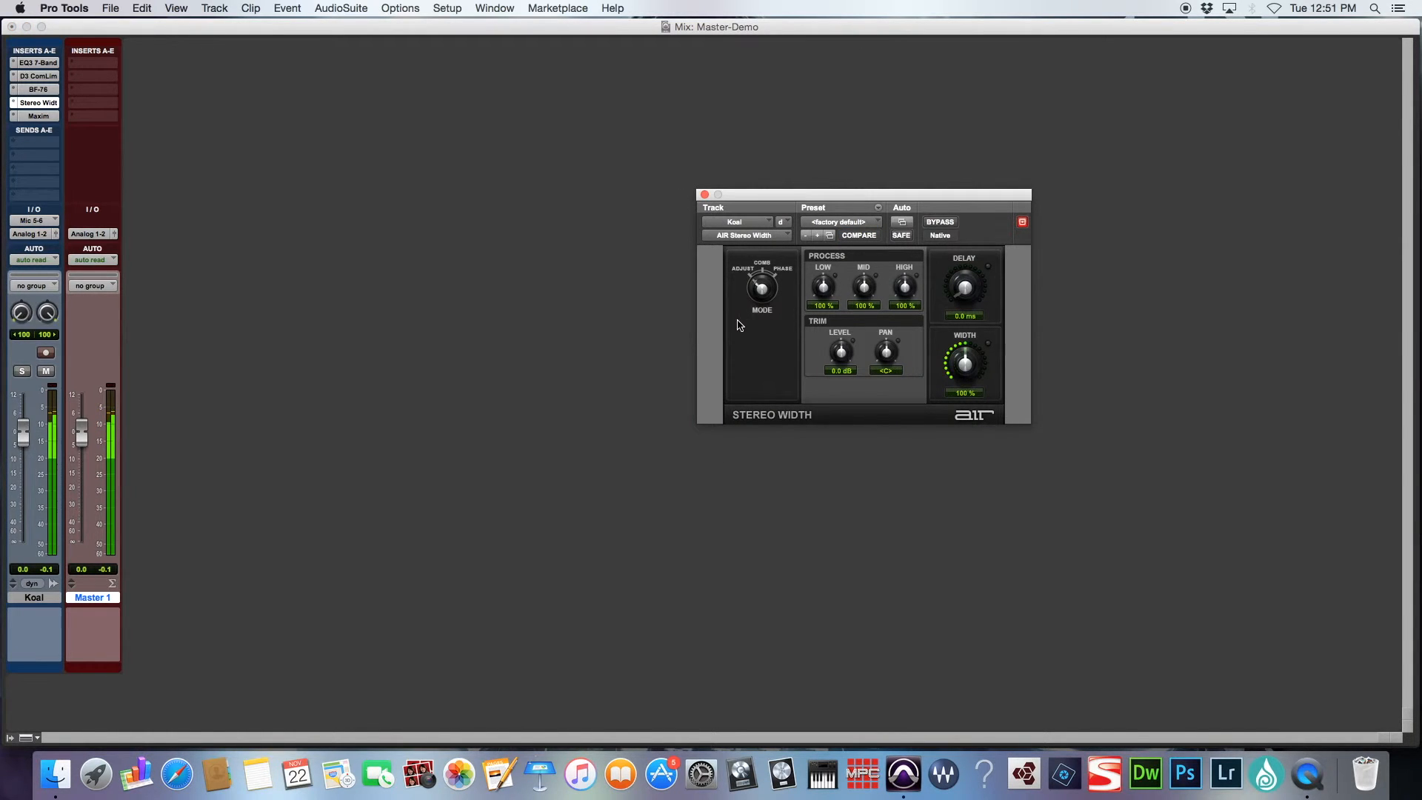
- Raise the overall stereo width to 139 %, reduce the Low process amount and slightly increase the High amount
{"action": "left_click_drag", "start_coordinate": [966, 368], "coordinate": [980, 342]}
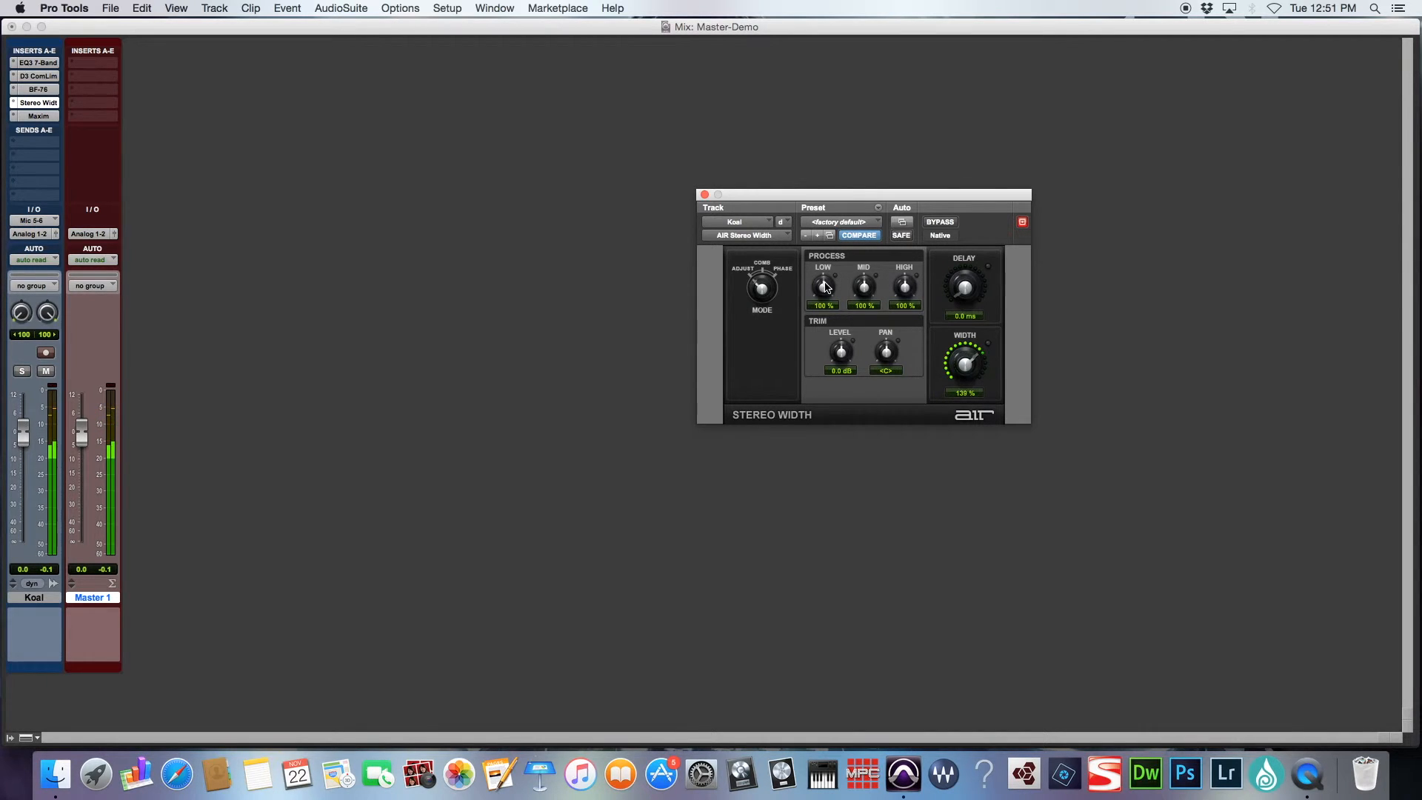
{"action": "left_click_drag", "start_coordinate": [827, 286], "coordinate": [826, 311]}
{"action": "left_click_drag", "start_coordinate": [913, 292], "coordinate": [916, 287]}
- Reopen Maxim on the Koal track and set its threshold to -6.3 dB
{"action": "left_click", "coordinate": [56, 117]}
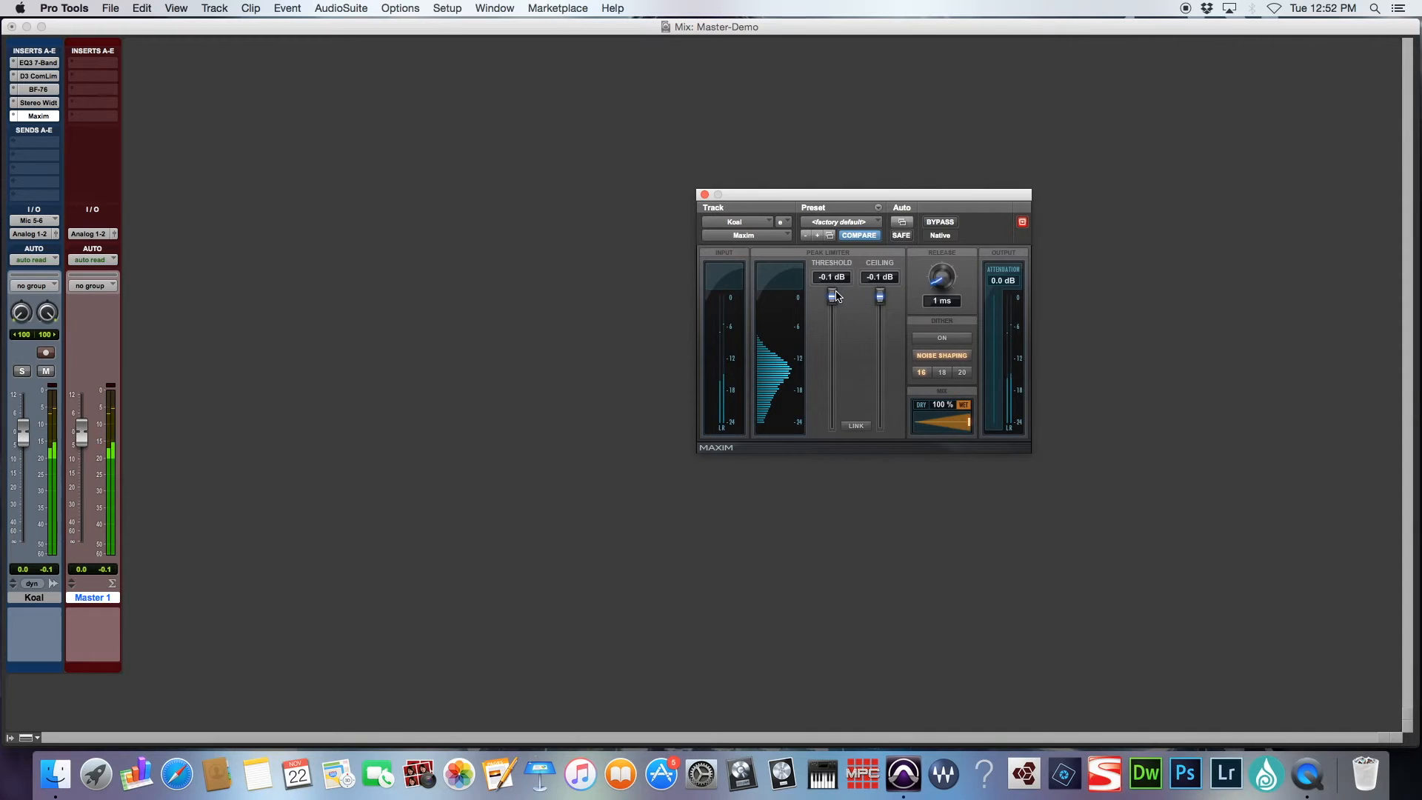
{"action": "left_click_drag", "start_coordinate": [835, 296], "coordinate": [838, 329]}
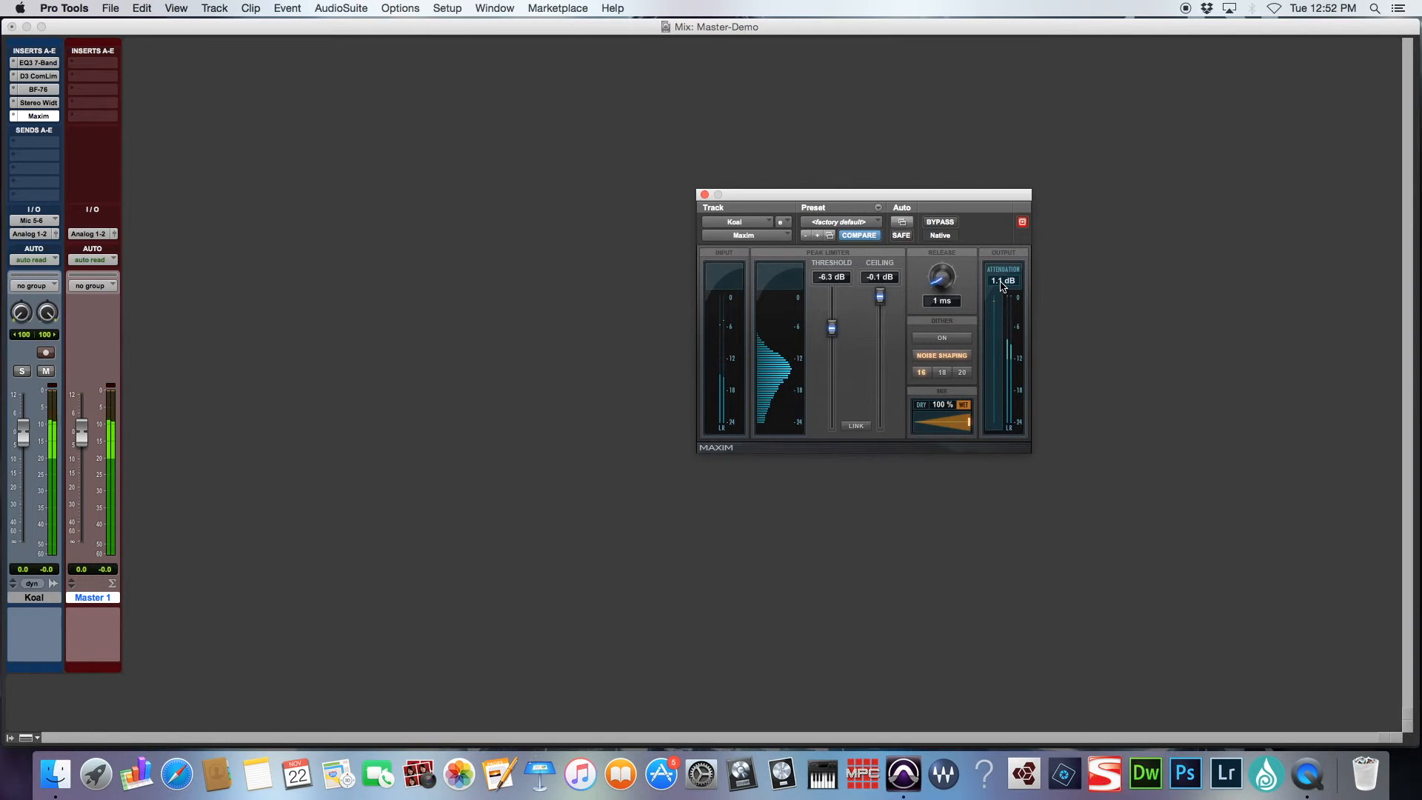
{"action": "mouse_move", "coordinate": [1001, 287]}
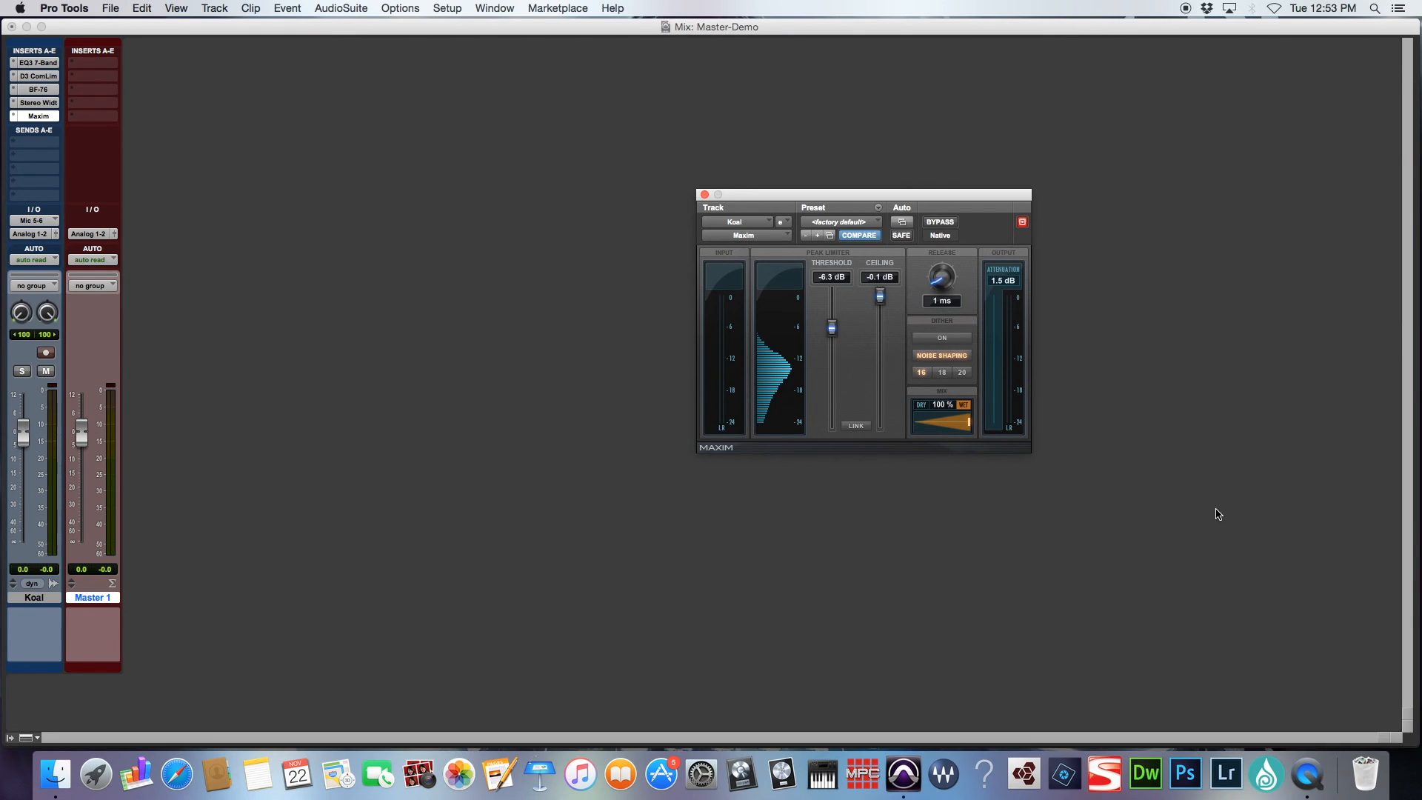
- Return to the Edit window and close the Maxim plug-in window
{"action": "key", "text": "super+equal"}
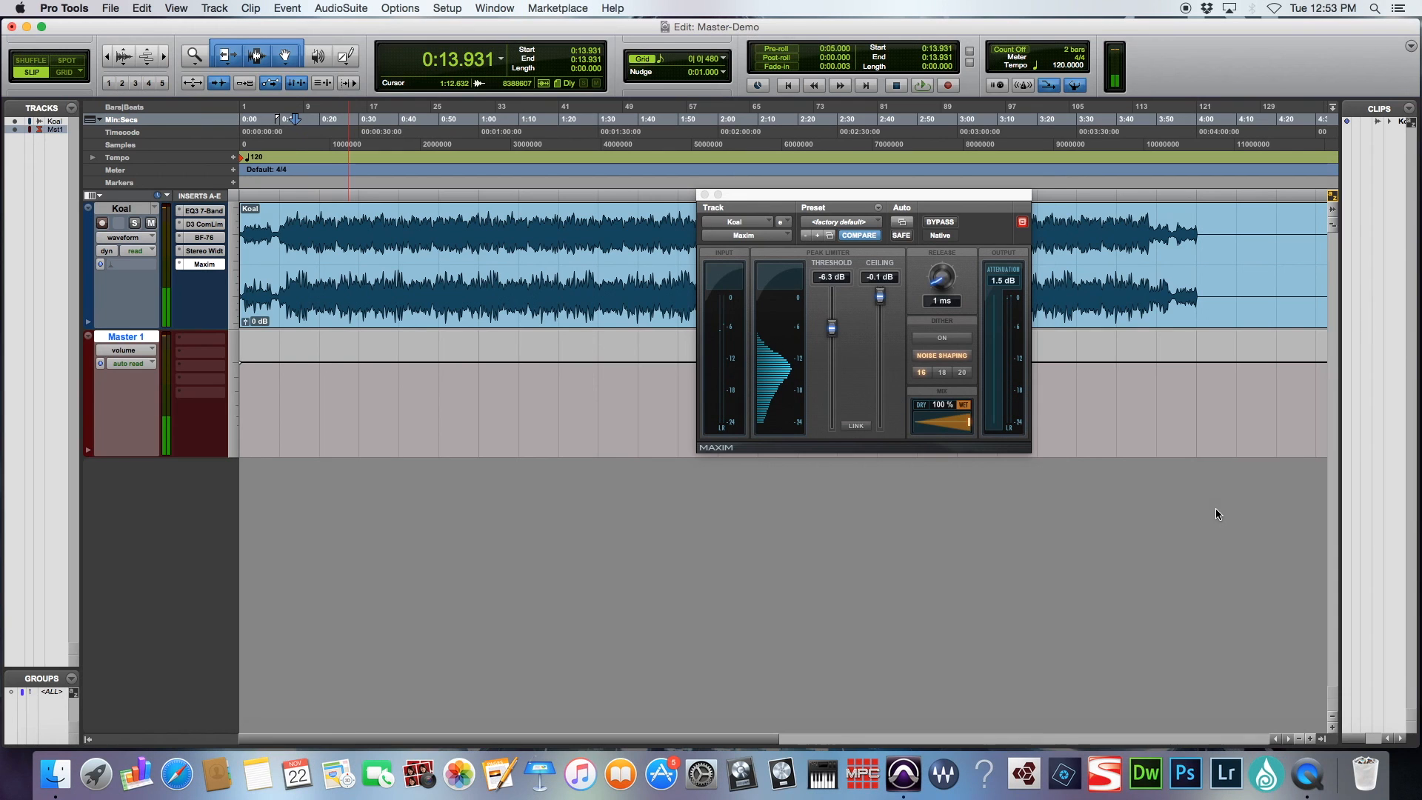
{"action": "left_click", "coordinate": [704, 194]}
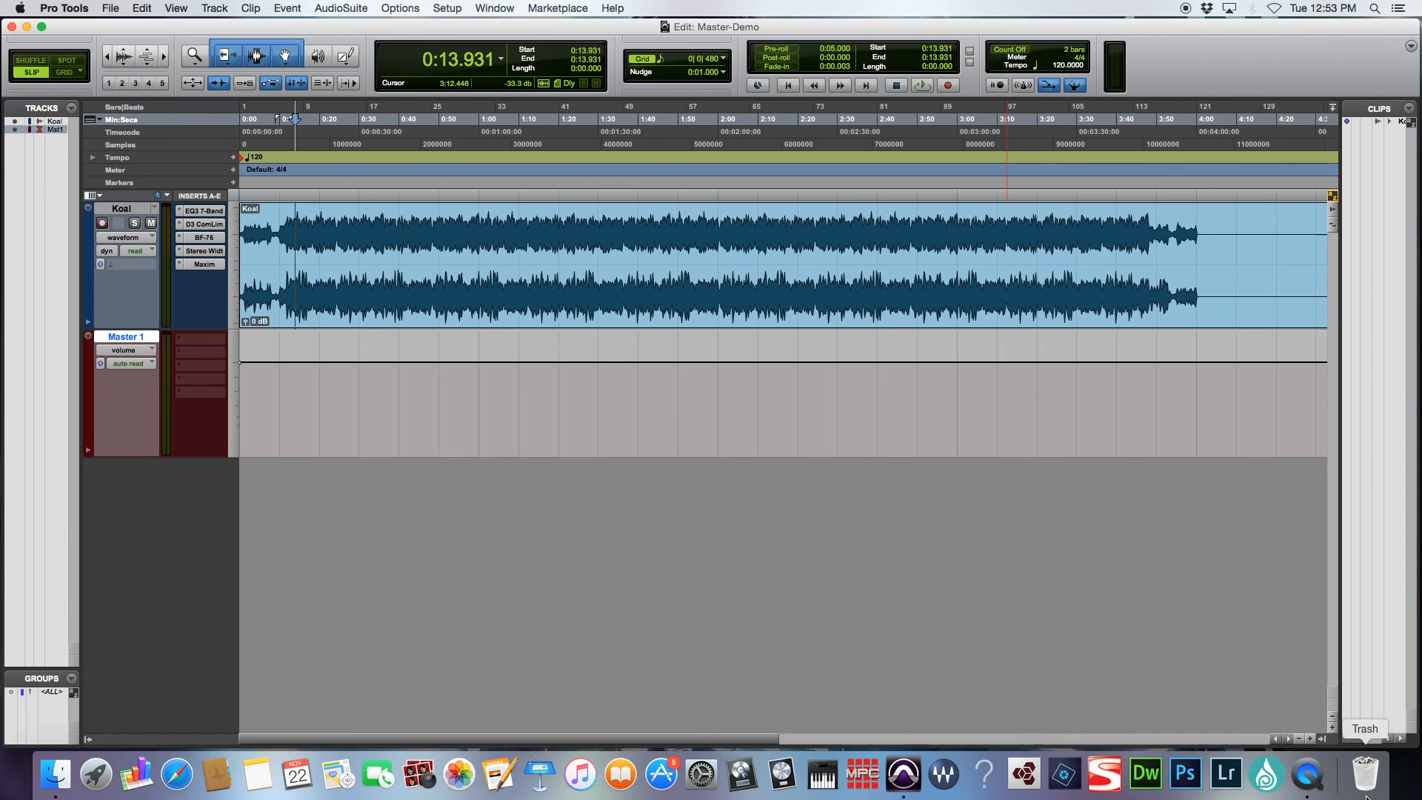
{"action": "left_click", "coordinate": [1308, 776]}
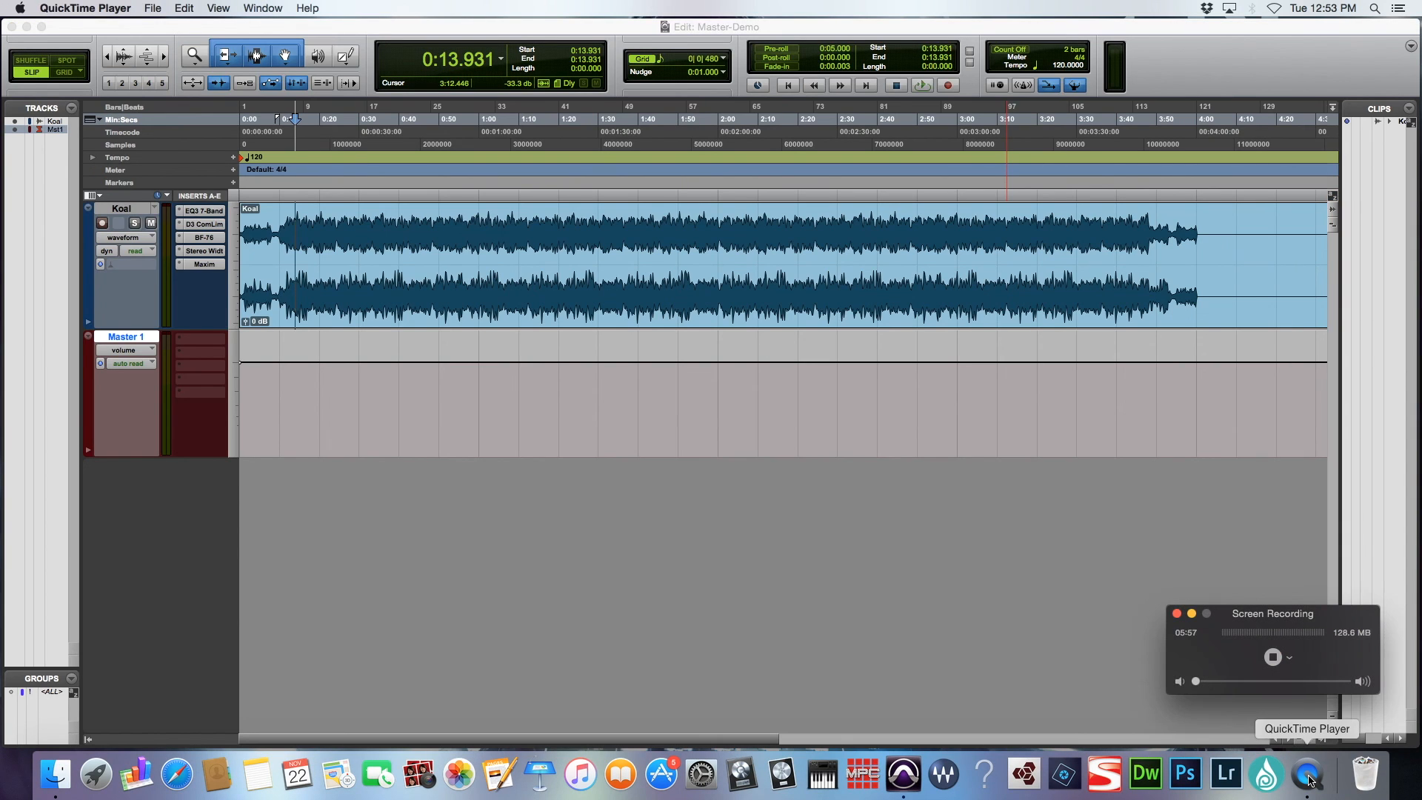